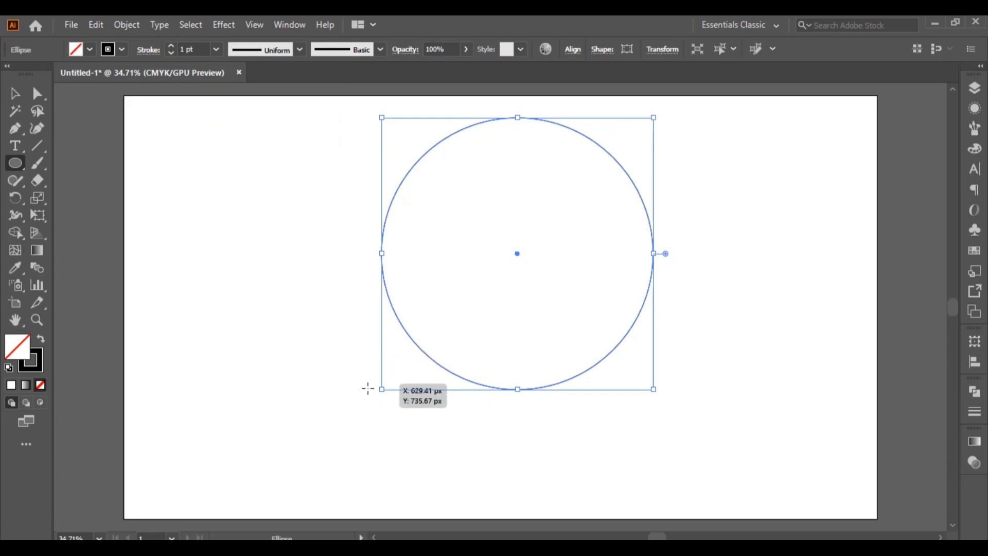
Create a smaller circle inside the large circle and place it against the large circle's upper-right edge
{"action": "left_click_drag", "start_coordinate": [381, 390], "coordinate": [526, 252]}
{"action": "left_click", "coordinate": [15, 93]}
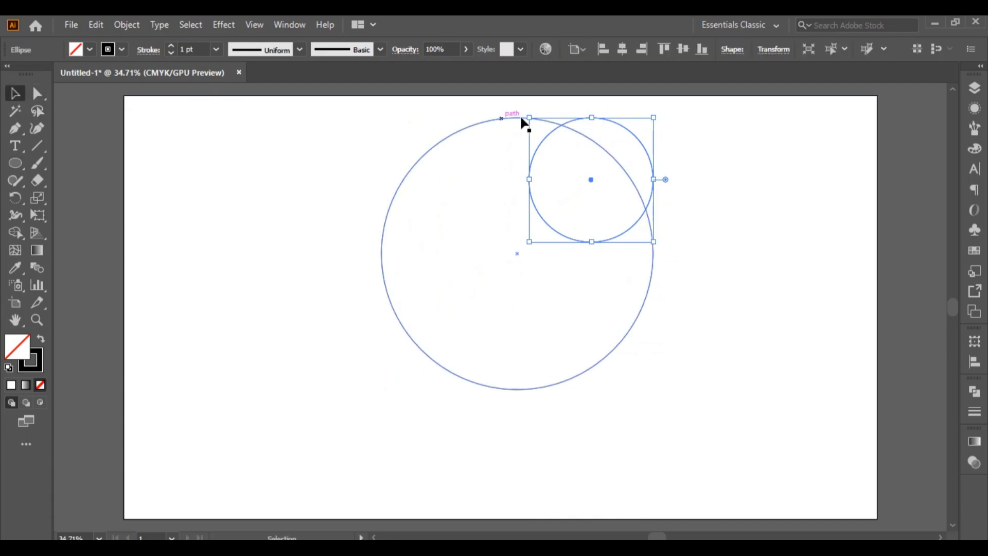
{"action": "left_click_drag", "start_coordinate": [638, 133], "coordinate": [634, 186]}
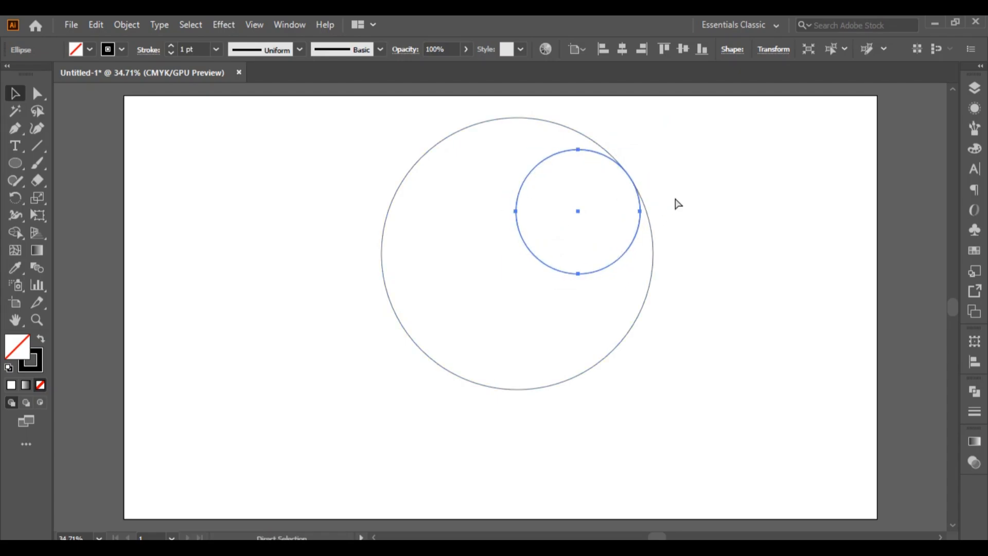
{"action": "left_click", "coordinate": [699, 216]}
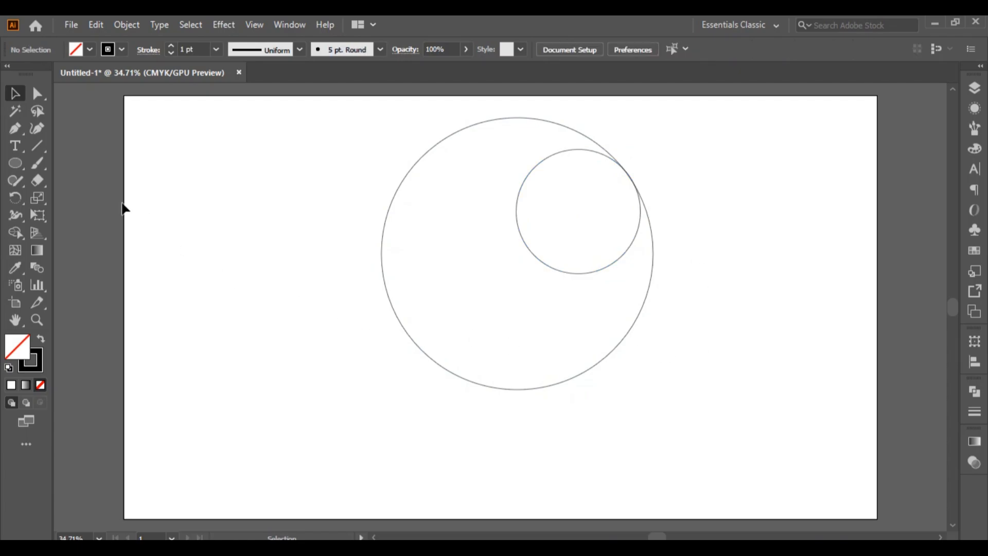
Draw a horizontal line along the large circle's bottom, a vertical line down its centre and a horizontal line through its centre
{"action": "left_click", "coordinate": [38, 146]}
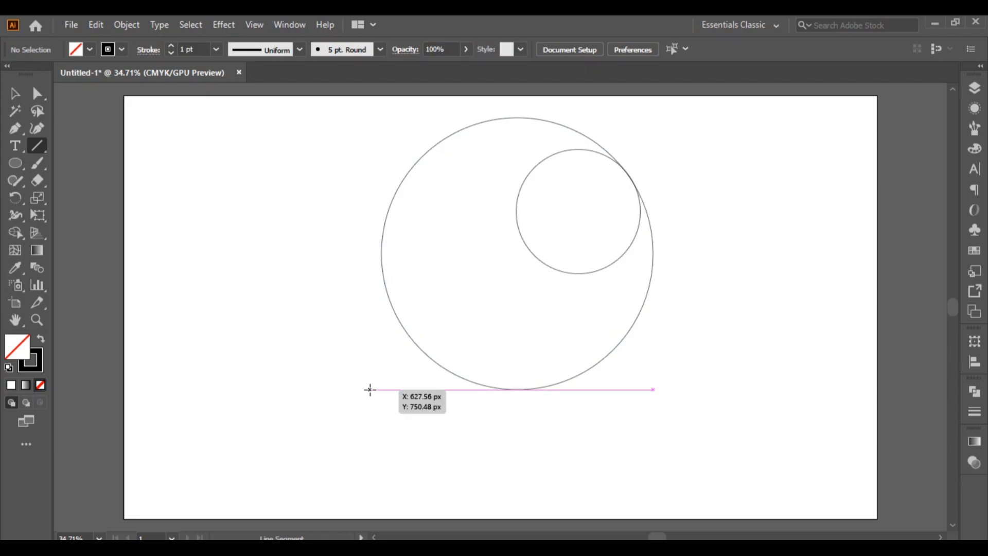
{"action": "left_click_drag", "start_coordinate": [369, 389], "coordinate": [703, 366]}
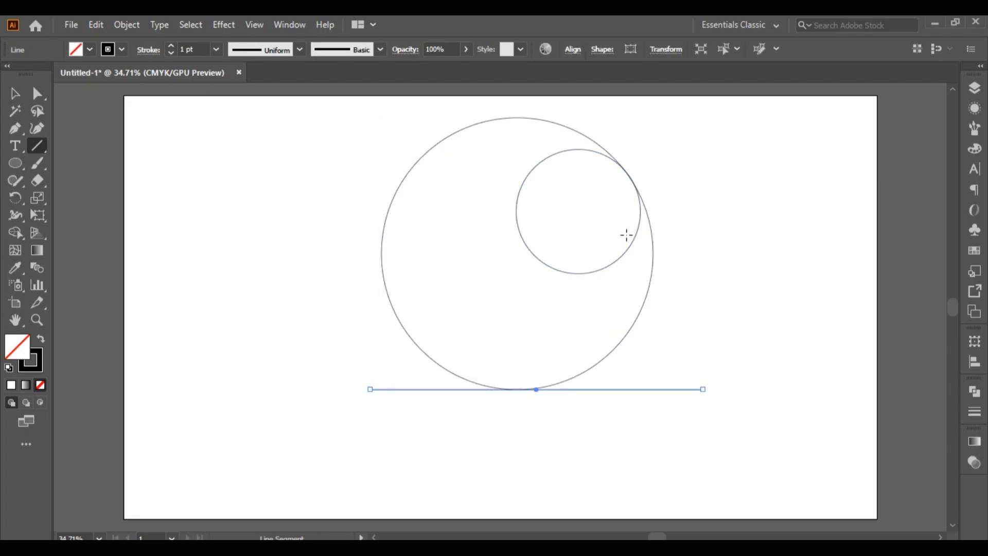
{"action": "left_click_drag", "start_coordinate": [516, 172], "coordinate": [532, 439]}
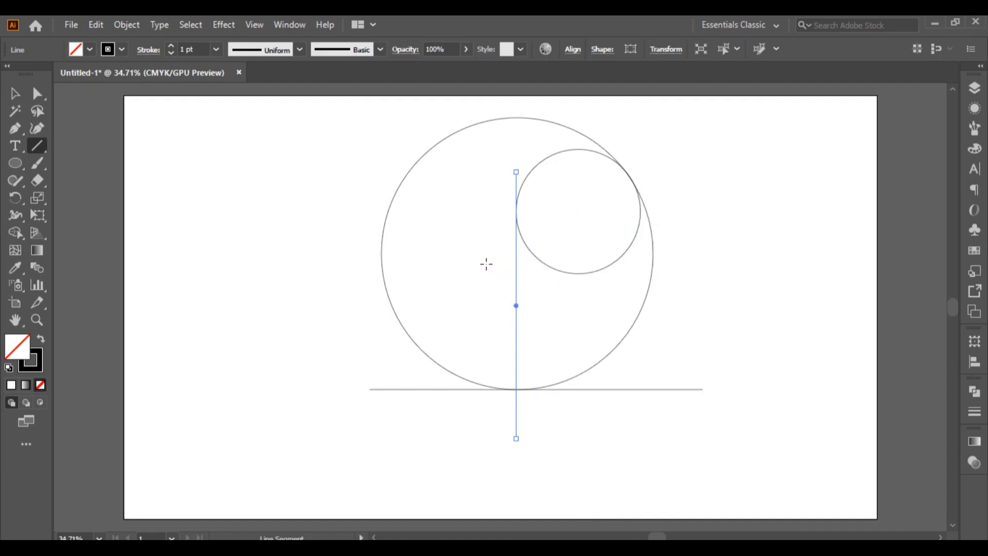
{"action": "left_click_drag", "start_coordinate": [489, 253], "coordinate": [709, 253]}
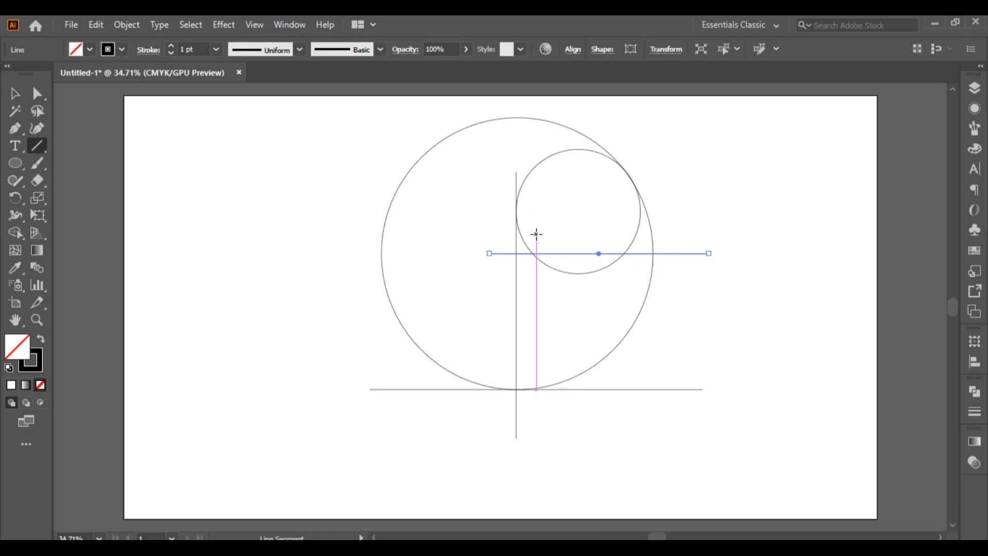
Draw a diagonal line across the large circle's lower-left part and duplicate it into five evenly spaced parallel lines
{"action": "left_click_drag", "start_coordinate": [536, 234], "coordinate": [400, 432]}
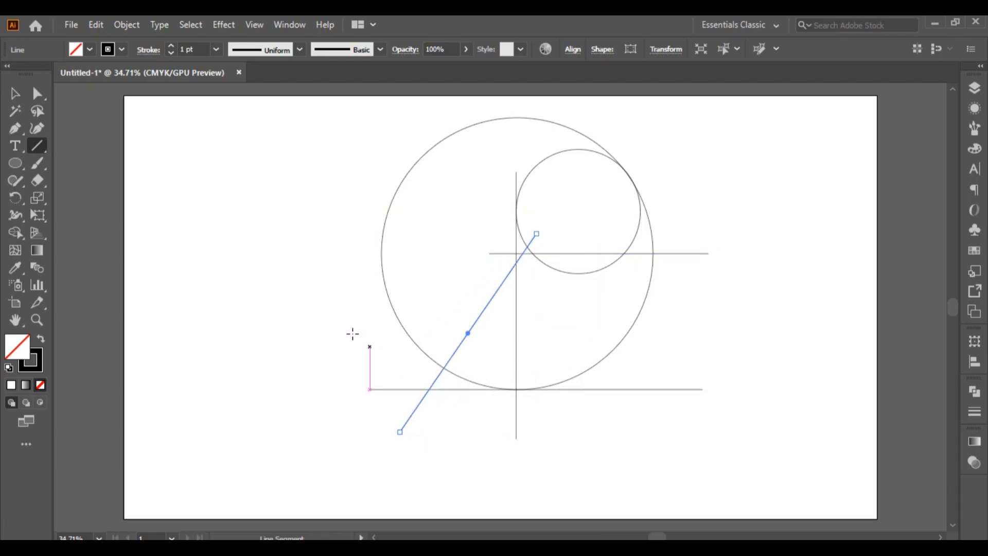
{"action": "key", "text": "v"}
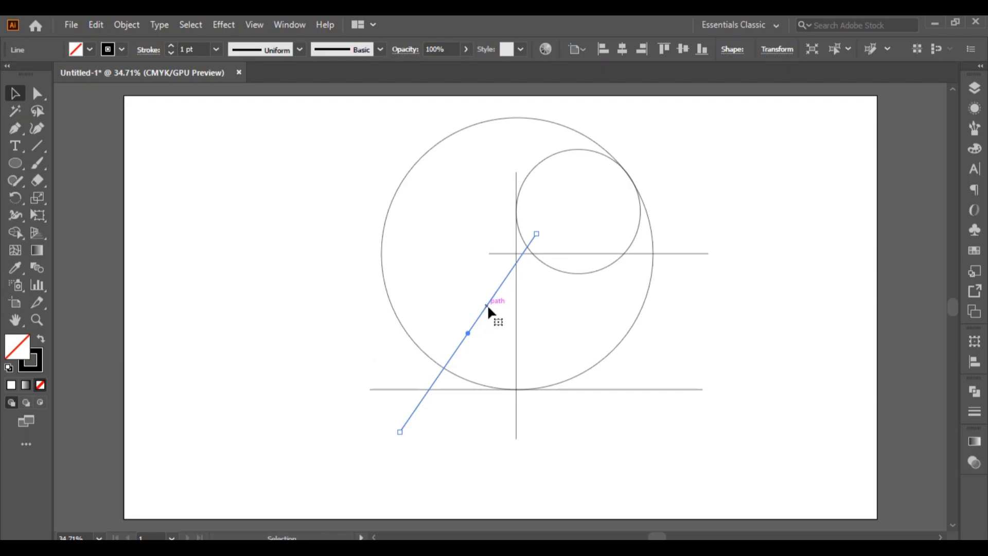
{"action": "left_click_drag", "start_coordinate": [489, 307], "coordinate": [509, 302]}
{"action": "key", "text": "ctrl"}
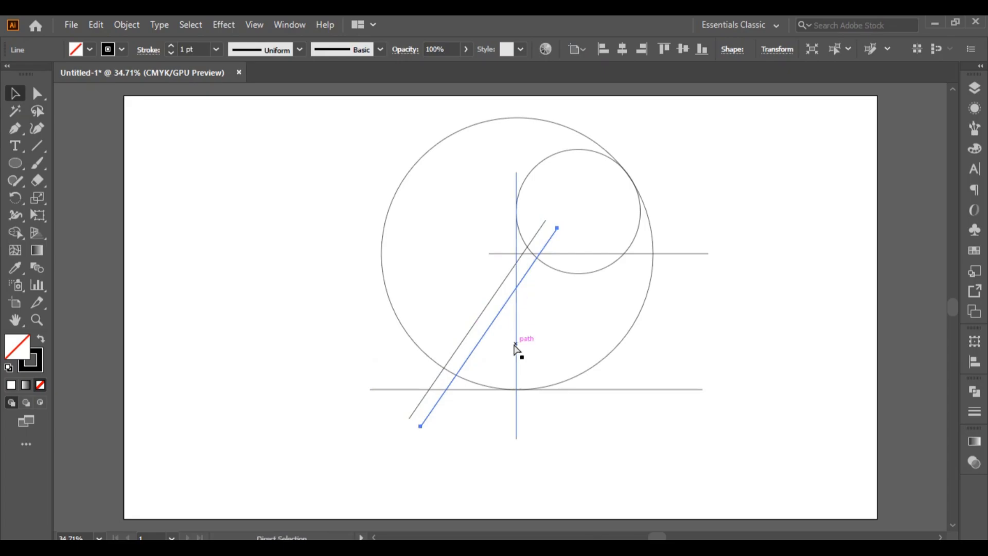
{"action": "key", "text": "ctrl+d"}
{"action": "key", "text": "ctrl+d"}
{"action": "key", "text": "ctrl+d"}
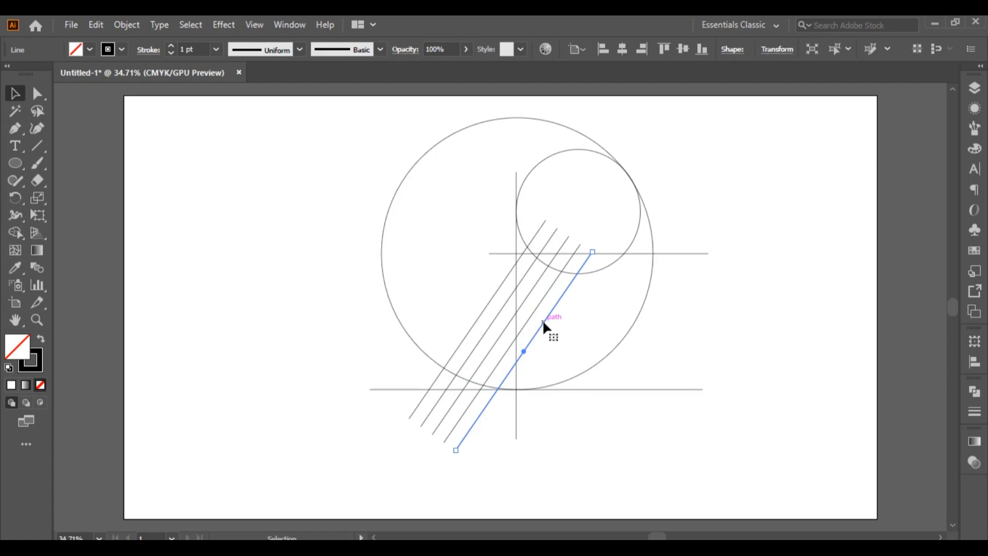
Select all circles and lines for the Shape Builder tool and set the fill to black
{"action": "left_click_drag", "start_coordinate": [292, 128], "coordinate": [718, 479]}
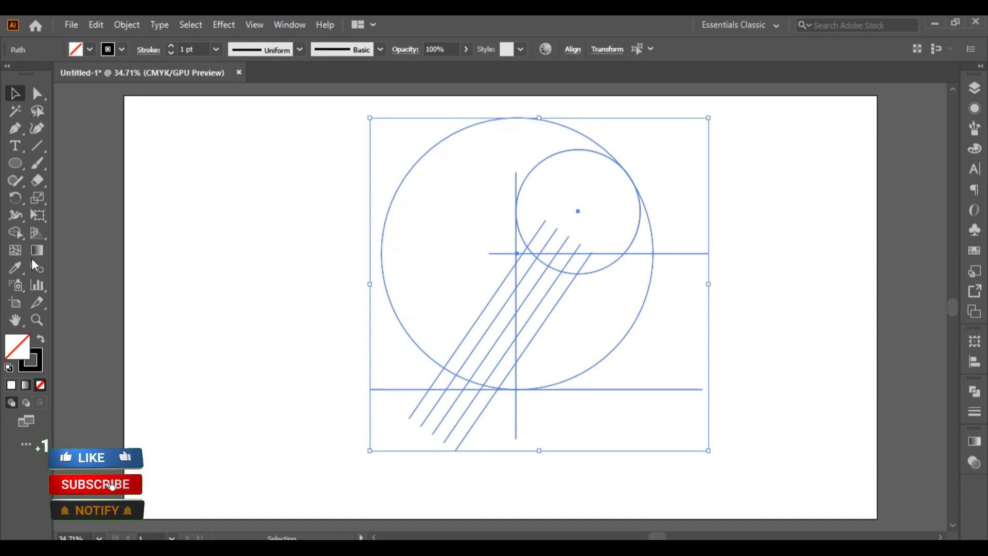
{"action": "key", "text": "shift+m"}
{"action": "left_click", "coordinate": [969, 254]}
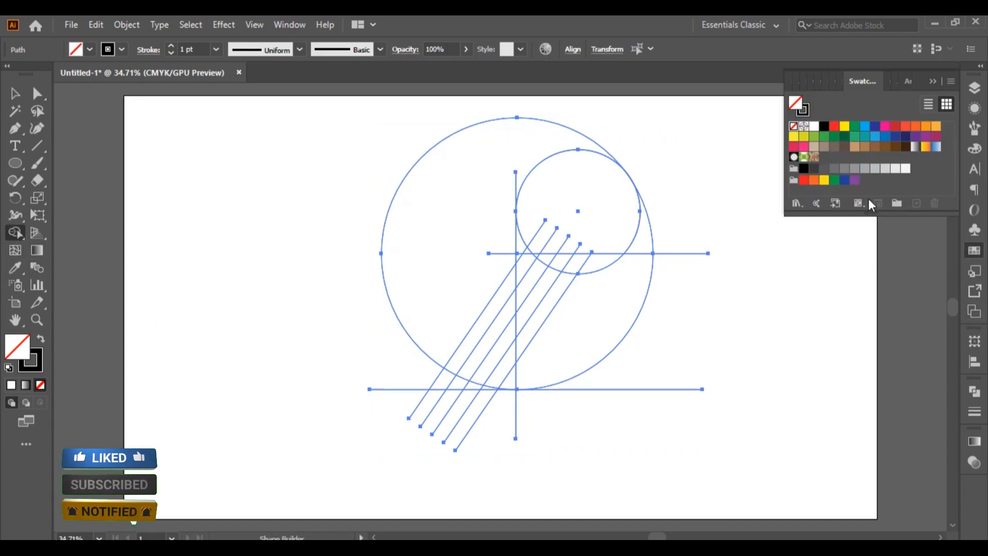
{"action": "left_click", "coordinate": [824, 126]}
{"action": "left_click", "coordinate": [933, 82]}
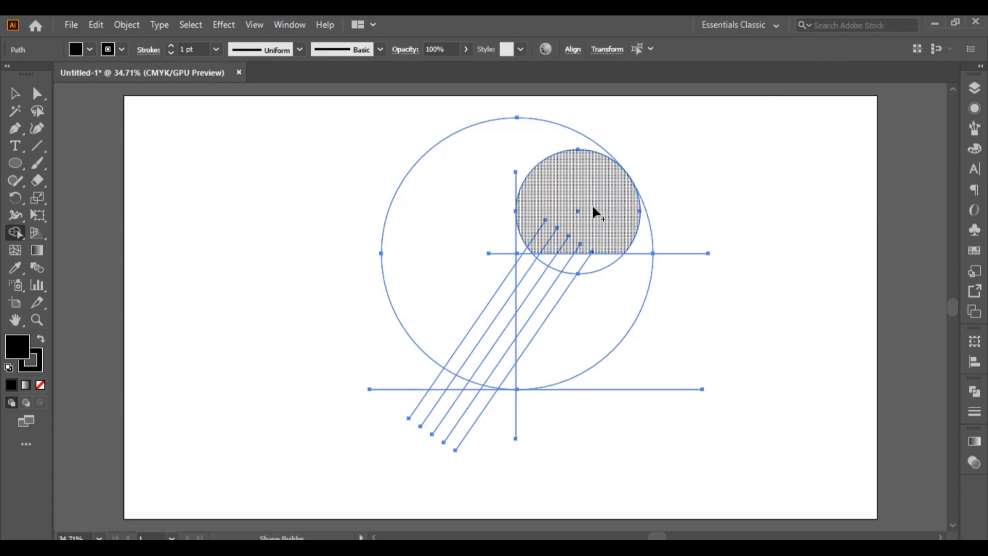
Merge the small circle with the large circle's right side and the small sliver beside the vertical line into one black shape
{"action": "mouse_move", "coordinate": [594, 207]}
{"action": "left_mouse_down"}
{"action": "mouse_move", "coordinate": [627, 235]}
{"action": "mouse_move", "coordinate": [629, 282]}
{"action": "left_mouse_up"}
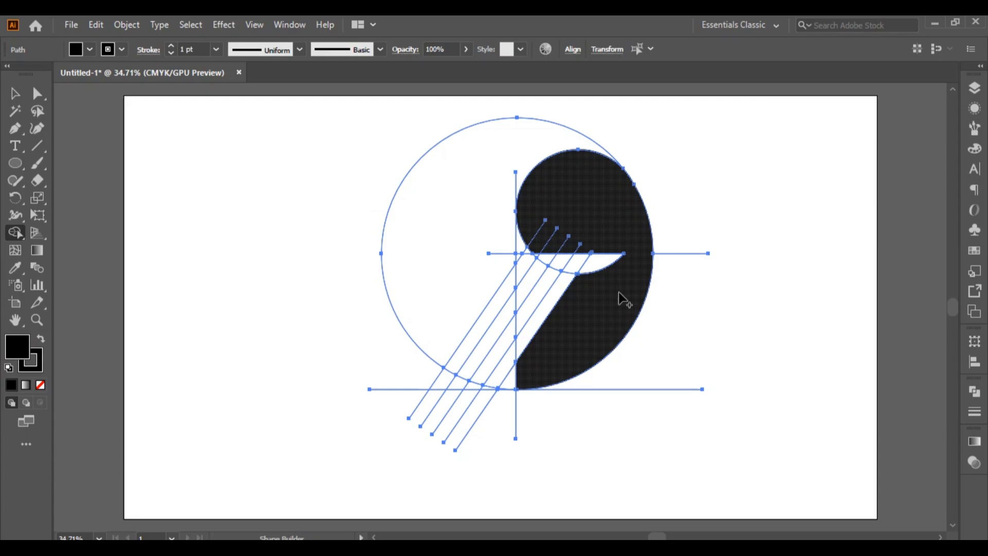
{"action": "left_click", "coordinate": [607, 259]}
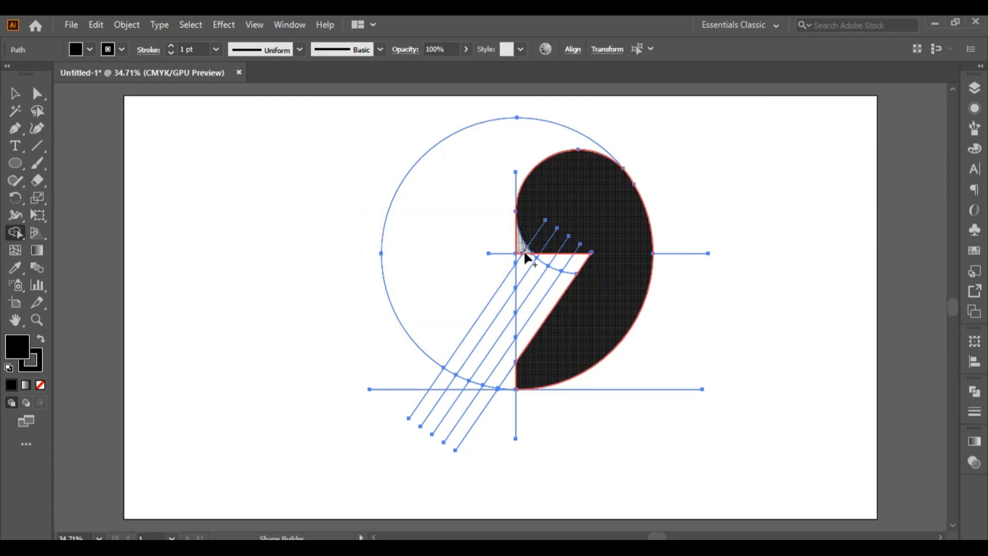
{"action": "left_click_drag", "start_coordinate": [525, 257], "coordinate": [525, 264]}
Merge the first and third diagonal strips into the black shape, extending them down to the bottom horizontal line
{"action": "left_click", "coordinate": [512, 282]}
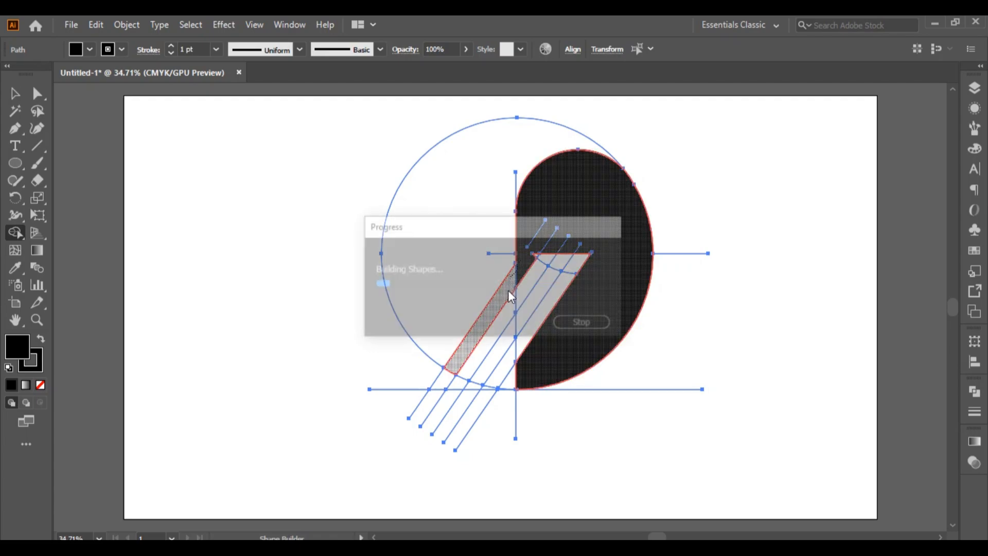
{"action": "left_click", "coordinate": [443, 382]}
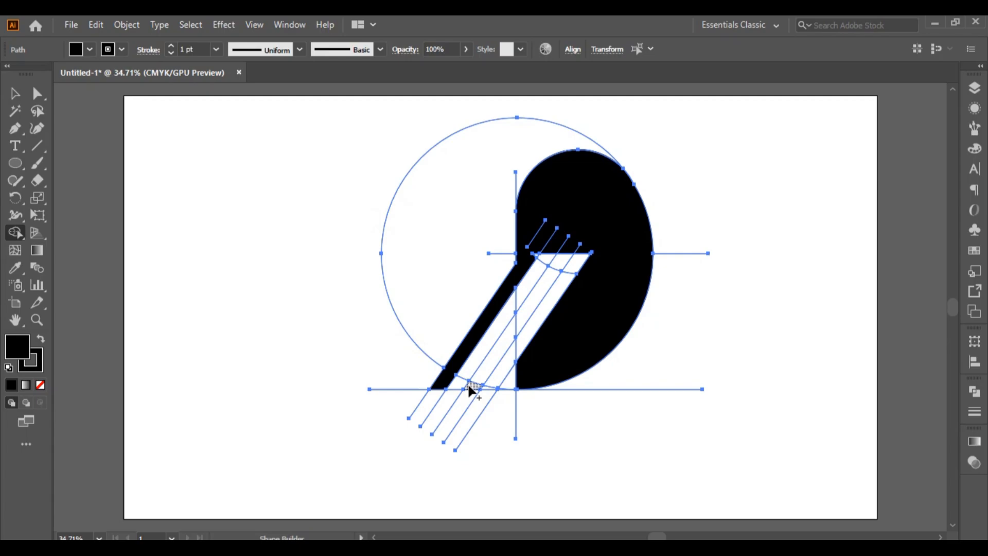
{"action": "left_click_drag", "start_coordinate": [509, 333], "coordinate": [553, 264]}
{"action": "left_click_drag", "start_coordinate": [473, 378], "coordinate": [547, 300]}
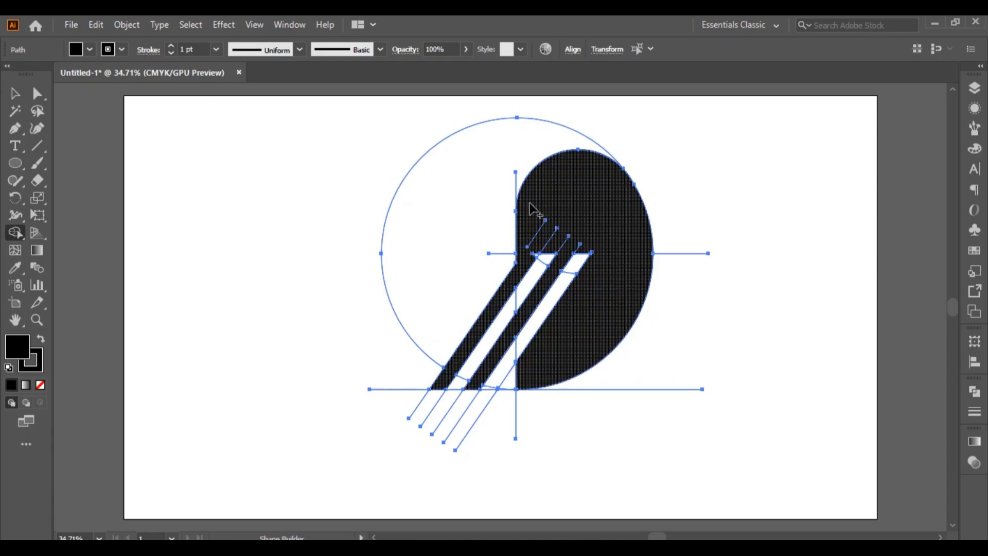
Remove the diagonal line ends left inside the black head with the Shape Builder tool
{"action": "left_click", "coordinate": [14, 93]}
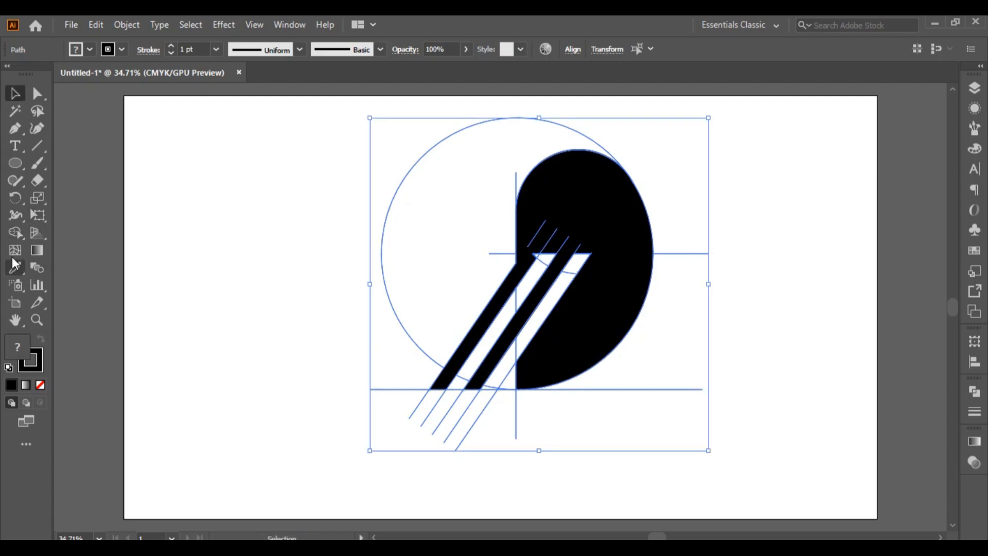
{"action": "left_click", "coordinate": [15, 232]}
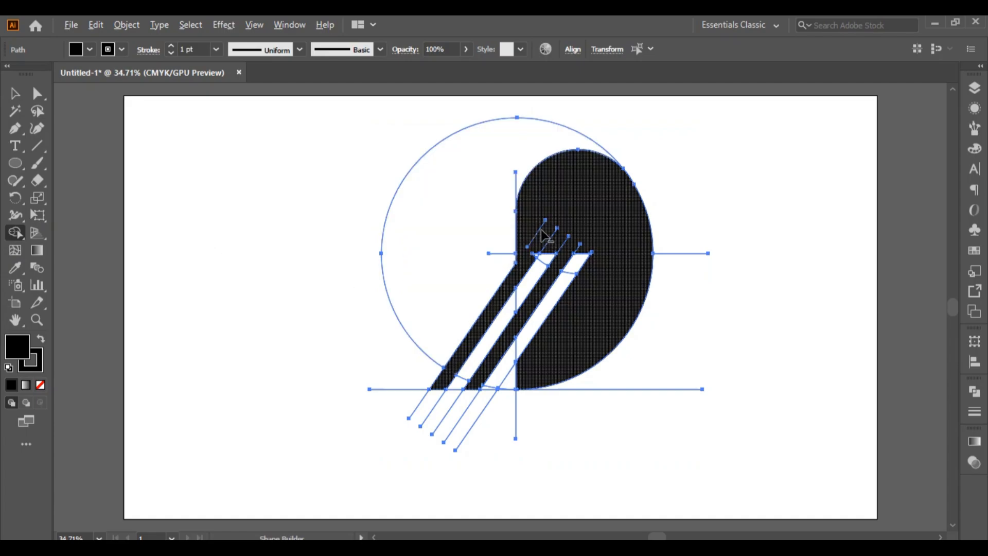
{"action": "left_click_drag", "start_coordinate": [541, 230], "coordinate": [596, 258]}
{"action": "key", "text": "ctrl+y"}
{"action": "key", "text": "ctrl+y"}
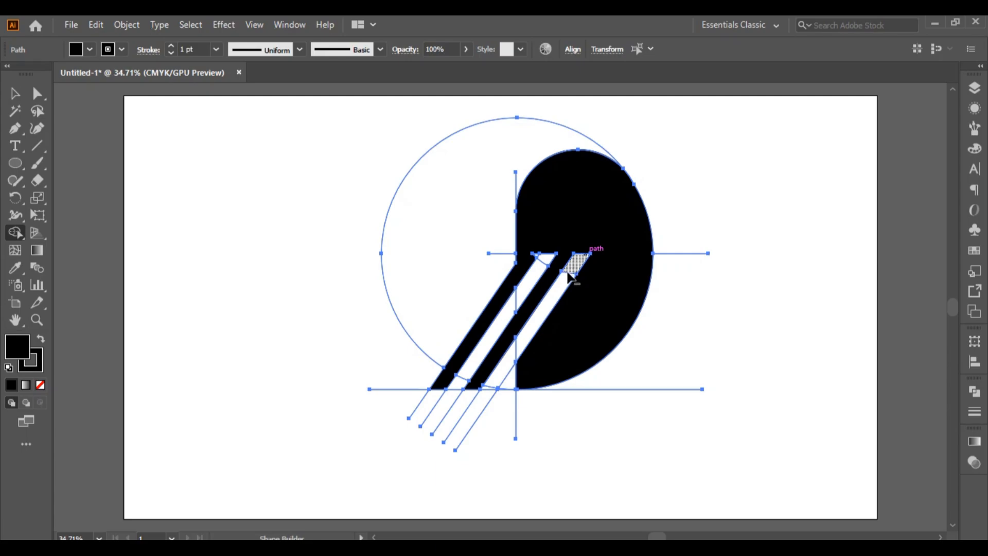
Clear the leftover segments from the white stripes and merge the small triangular gap at the stripe's upper end into the black shape
{"action": "left_click", "coordinate": [498, 389], "text": "alt"}
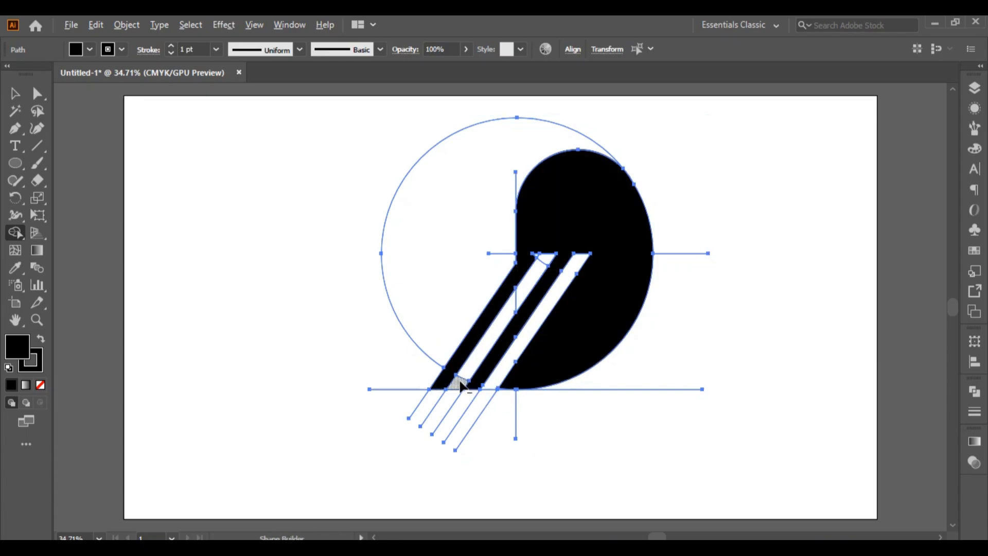
{"action": "left_click", "coordinate": [520, 302], "text": "alt"}
{"action": "scroll", "coordinate": [528, 288], "scroll_direction": "up", "scroll_amount": 5, "text": "alt"}
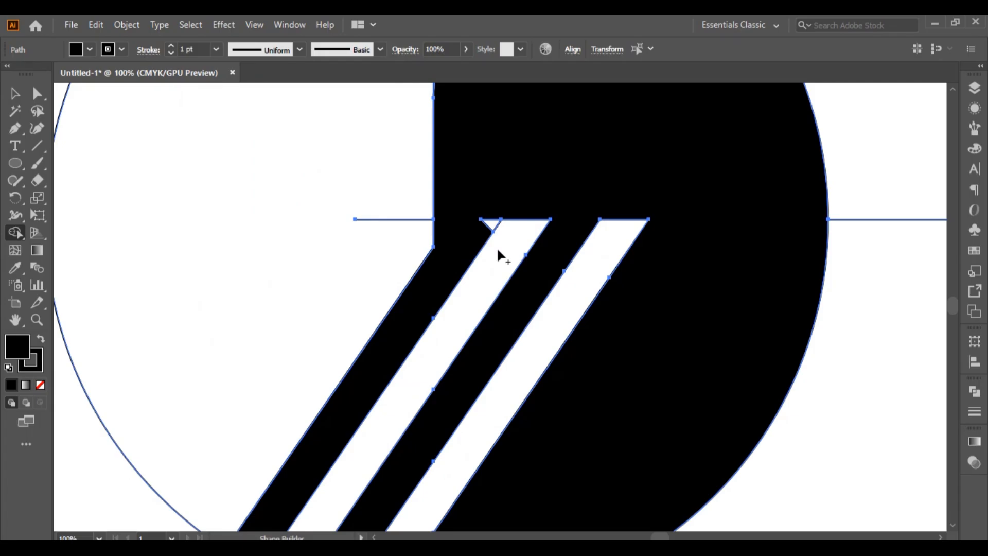
{"action": "left_click_drag", "start_coordinate": [489, 238], "coordinate": [459, 218]}
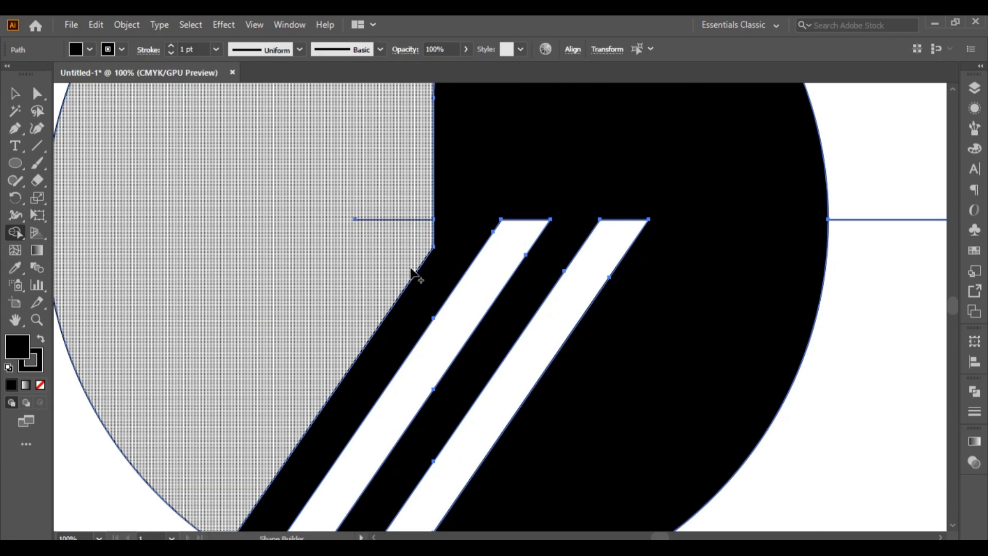
Remove the large circle's unfilled left part and the loose line segments beside the black head
{"action": "key", "text": "ctrl+minus"}
{"action": "key", "text": "ctrl+minus"}
{"action": "key", "text": "ctrl+minus"}
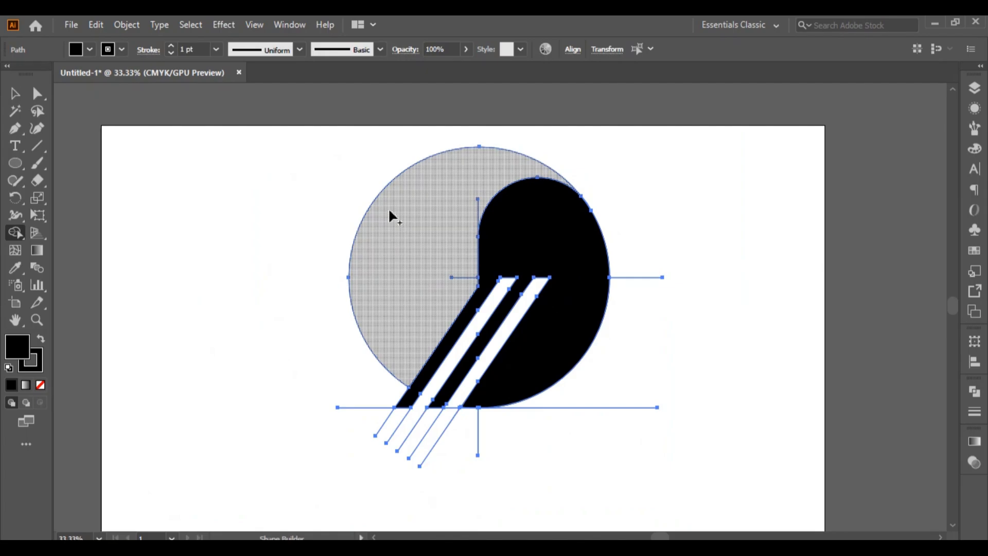
{"action": "left_click", "coordinate": [411, 234], "text": "alt"}
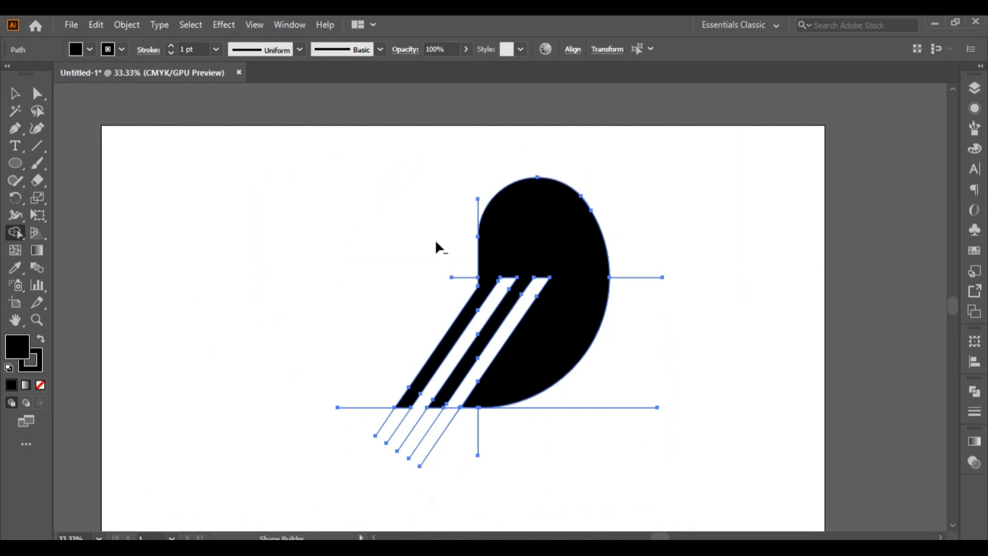
{"action": "left_click", "coordinate": [478, 212], "text": "alt"}
Select the remaining construction lines with the Magic Wand and delete them
{"action": "left_click", "coordinate": [15, 110]}
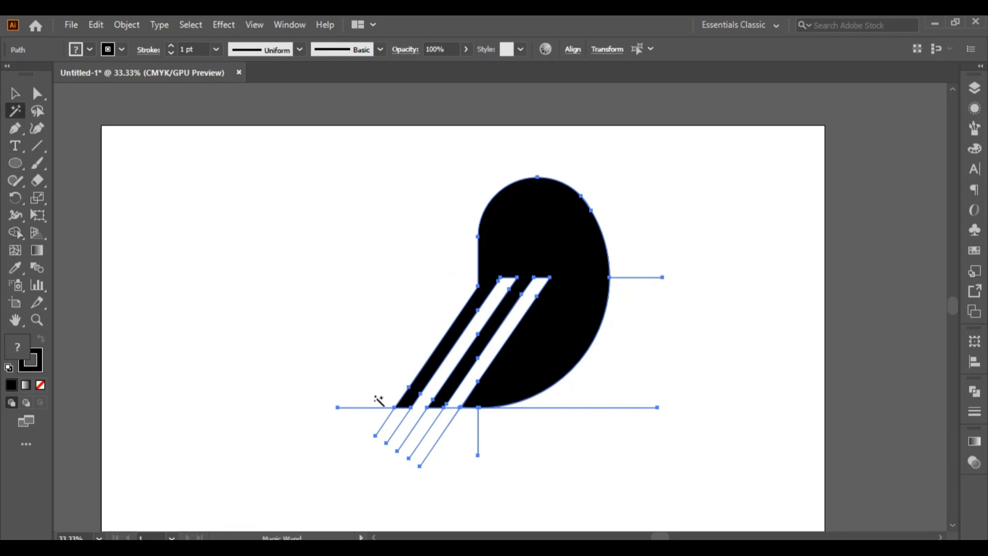
{"action": "left_click", "coordinate": [355, 407]}
{"action": "key", "text": "Delete"}
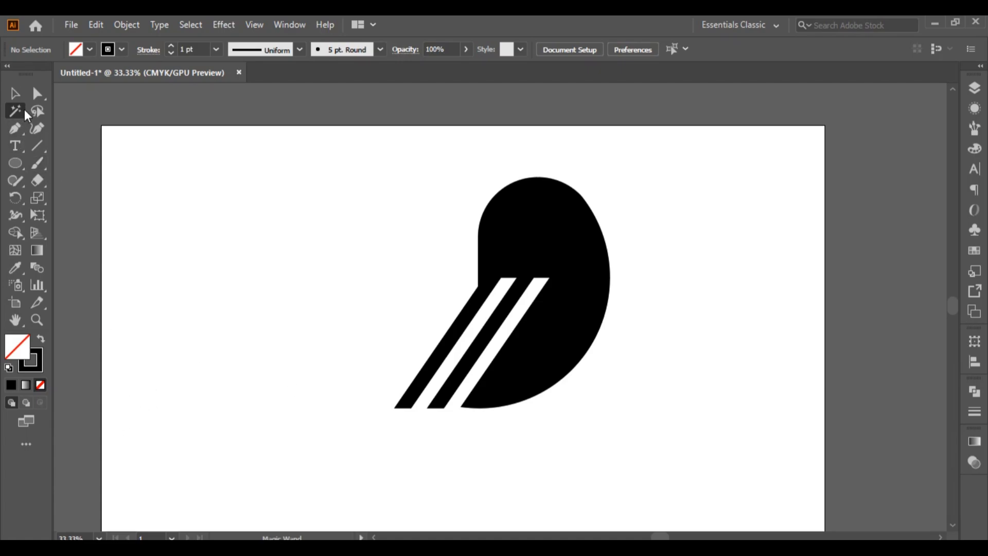
Draw an unfilled square in the empty area beside the black shape and rotate it 45° into a diamond
{"action": "left_click", "coordinate": [15, 164]}
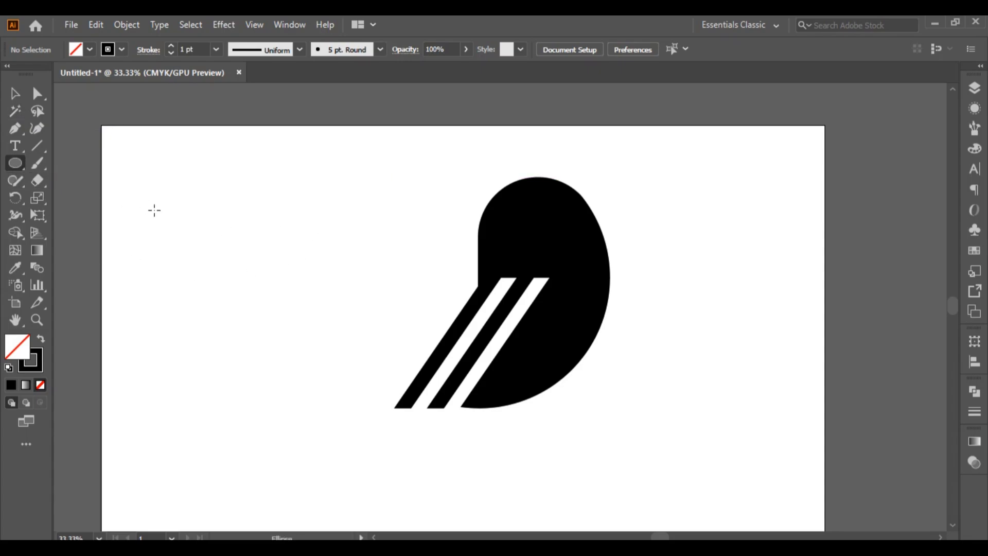
{"action": "left_click", "coordinate": [18, 162]}
{"action": "left_click", "coordinate": [85, 163]}
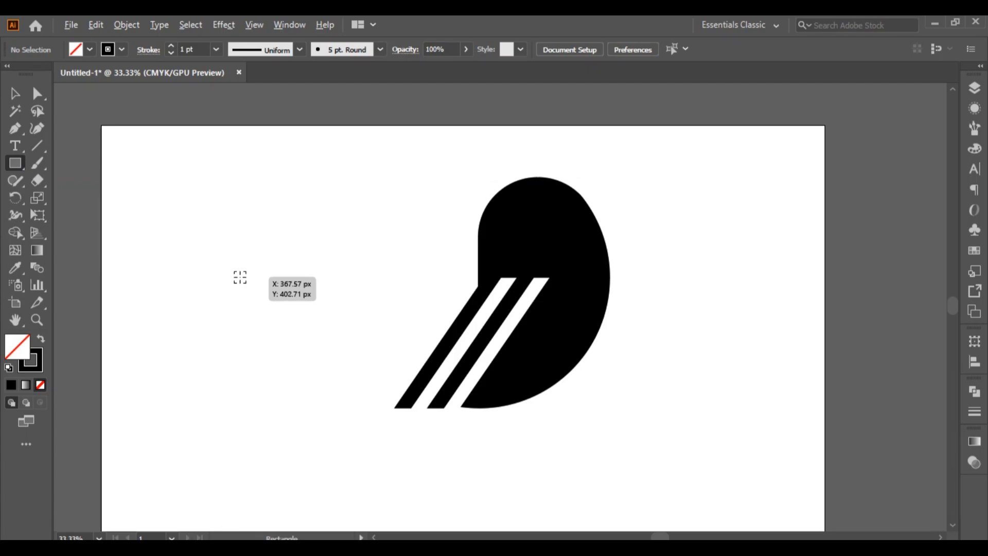
{"action": "left_click_drag", "start_coordinate": [238, 276], "coordinate": [295, 342]}
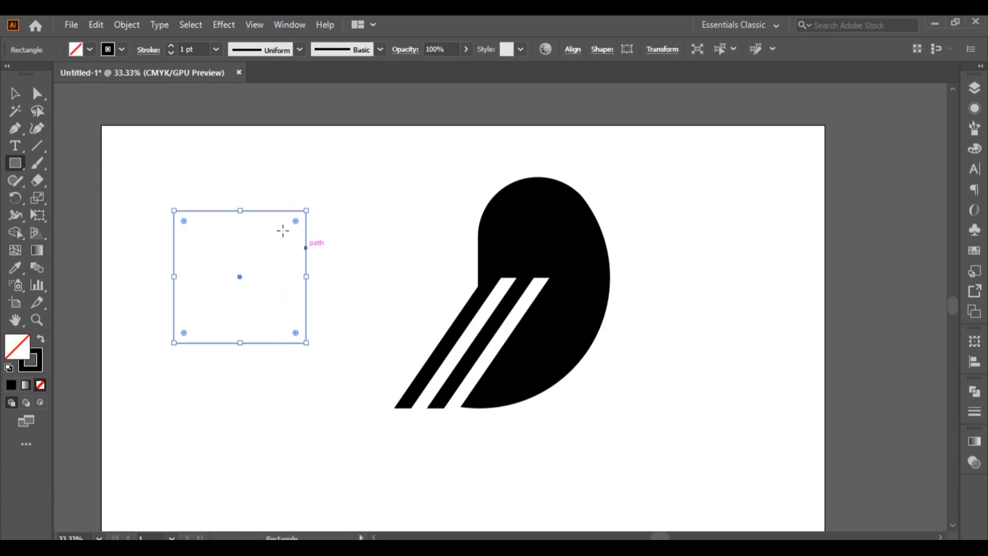
{"action": "left_click", "coordinate": [21, 95]}
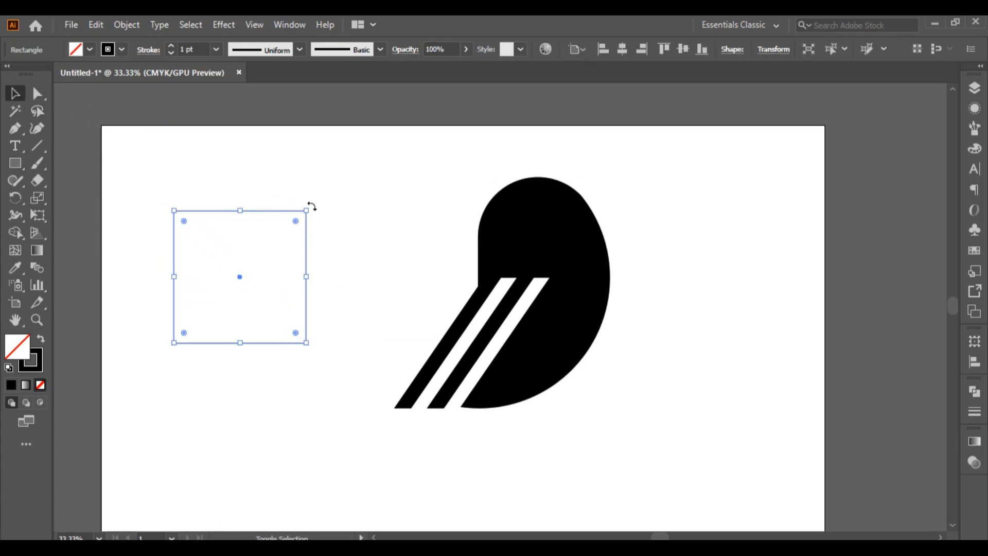
{"action": "left_click_drag", "start_coordinate": [312, 206], "coordinate": [335, 277]}
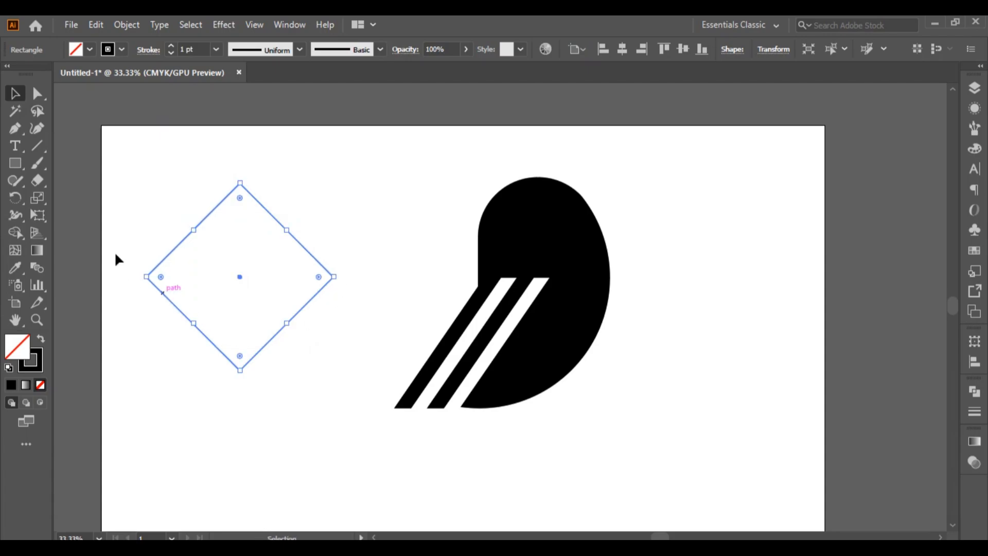
Cut the diamond's outline at its left and right corners with the Scissors tool
{"action": "mouse_move", "coordinate": [37, 188]}
{"action": "left_mouse_down"}
{"action": "mouse_move", "coordinate": [80, 208]}
{"action": "mouse_move", "coordinate": [92, 199]}
{"action": "left_mouse_up"}
{"action": "left_click", "coordinate": [146, 277]}
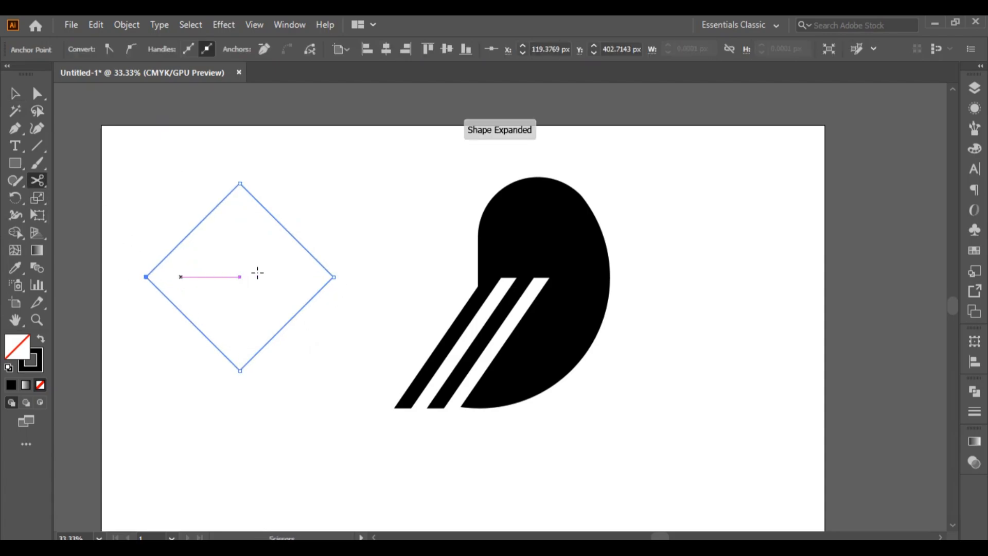
{"action": "left_click", "coordinate": [332, 276]}
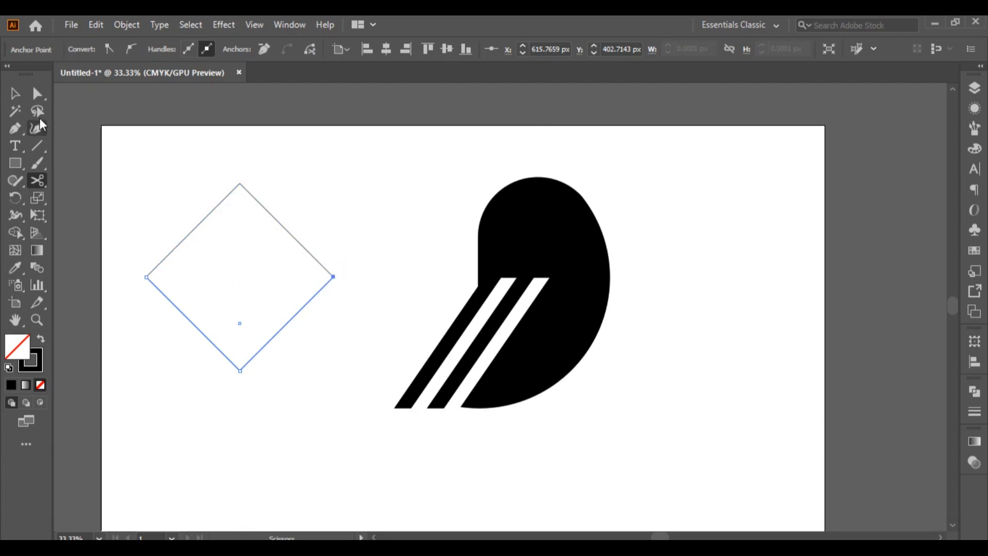
{"action": "left_click", "coordinate": [15, 94]}
{"action": "left_click", "coordinate": [126, 183]}
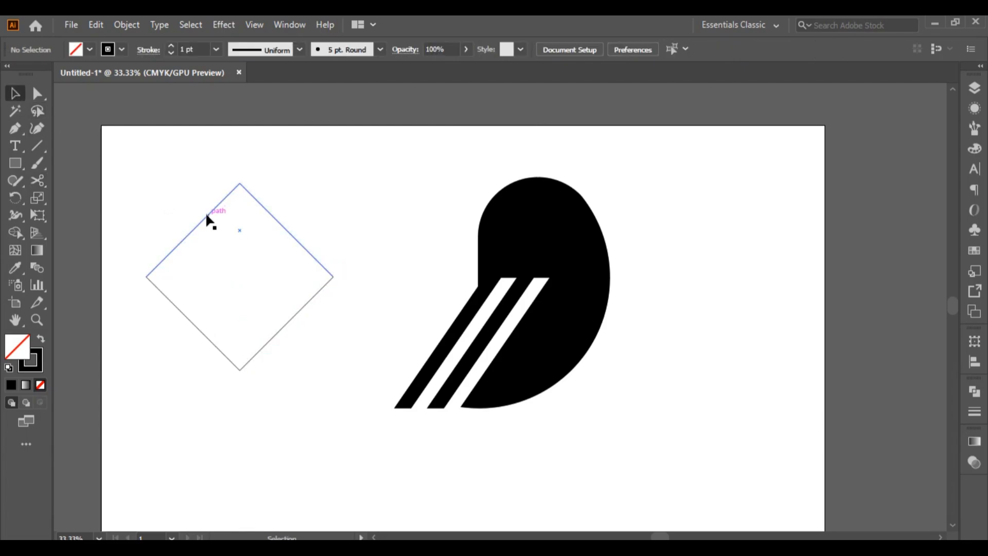
Delete the upper half of the cut diamond and scale the remaining V-shaped lower half down
{"action": "left_click", "coordinate": [208, 220]}
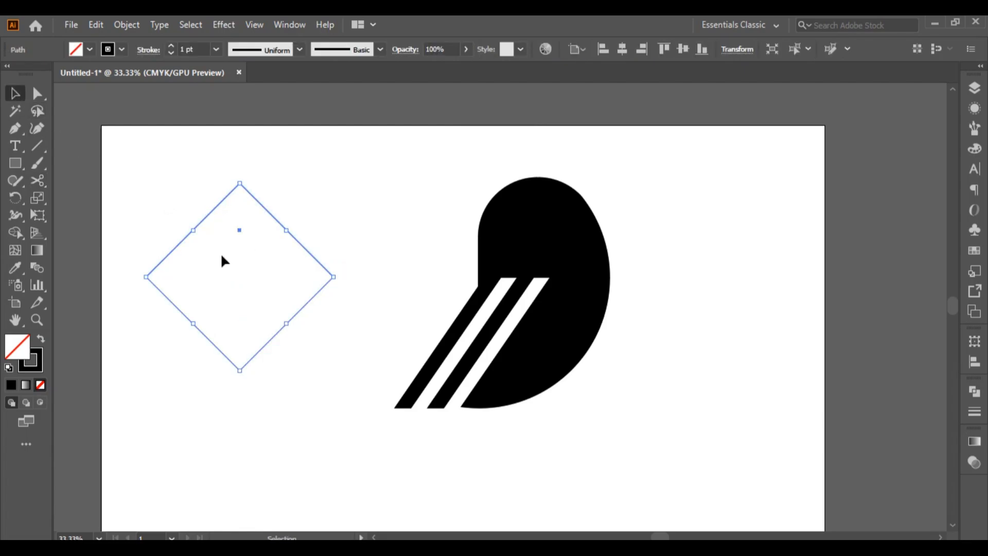
{"action": "right_click", "coordinate": [184, 238]}
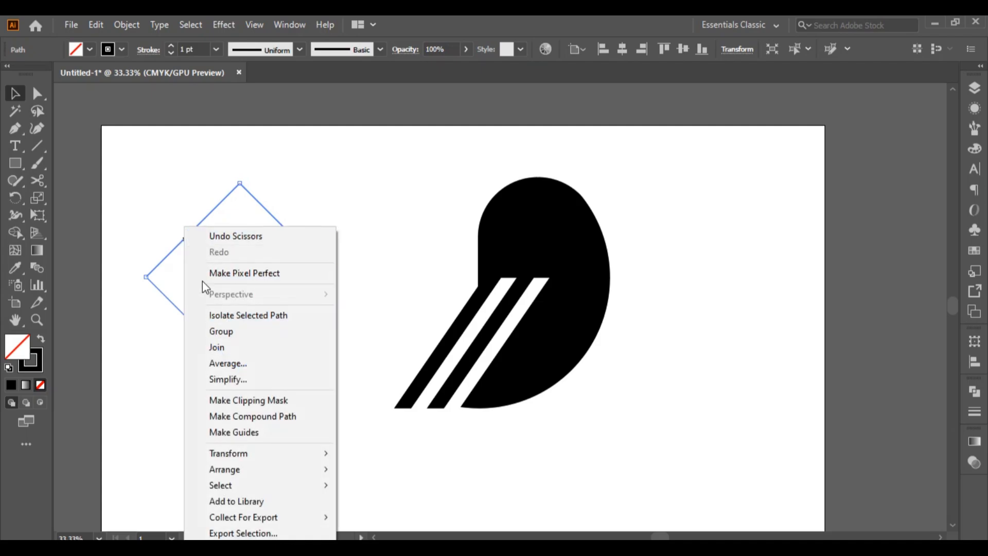
{"action": "left_click", "coordinate": [195, 211]}
{"action": "left_click", "coordinate": [209, 214]}
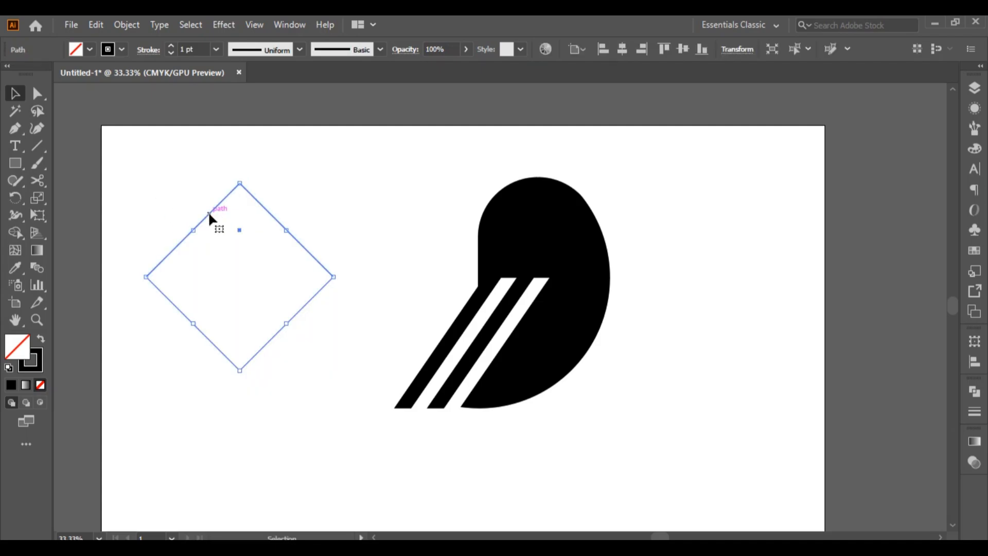
{"action": "key", "text": "Delete"}
{"action": "key", "text": "ctrl+z"}
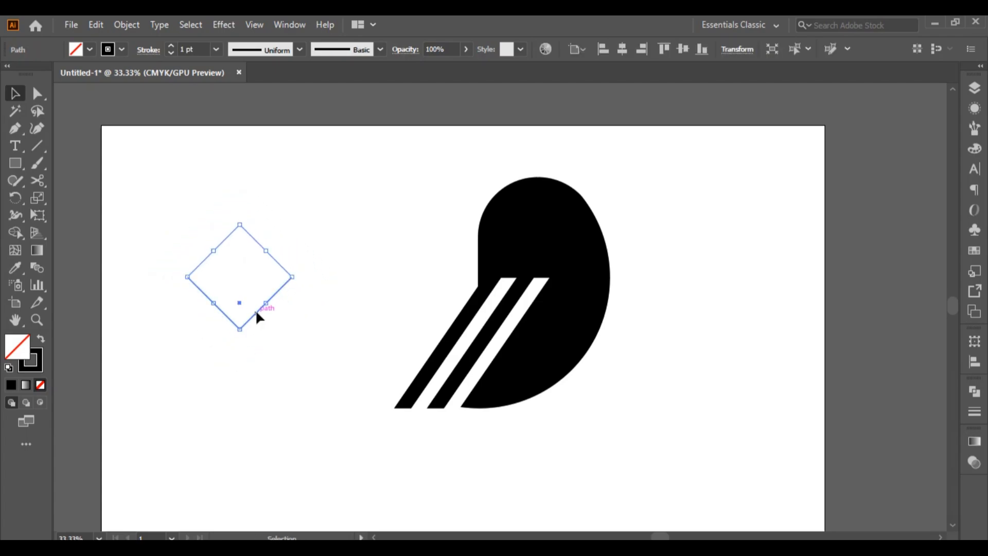
Move the V-shaped path onto the top of the black head and thicken its stroke to about 28 pt
{"action": "left_click_drag", "start_coordinate": [255, 311], "coordinate": [556, 206]}
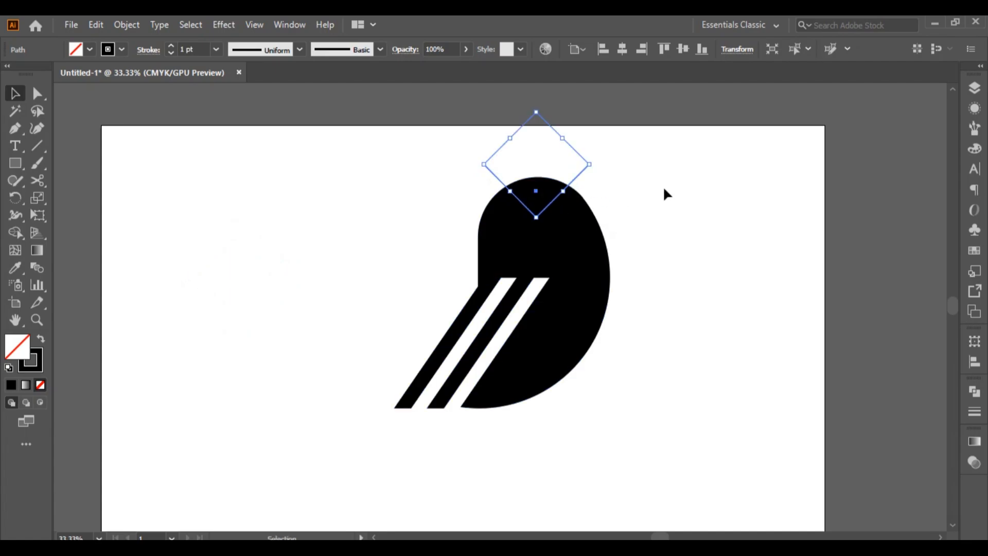
{"action": "left_click", "coordinate": [663, 186]}
{"action": "left_click", "coordinate": [492, 172]}
{"action": "left_click", "coordinate": [174, 46]}
{"action": "left_click", "coordinate": [175, 46]}
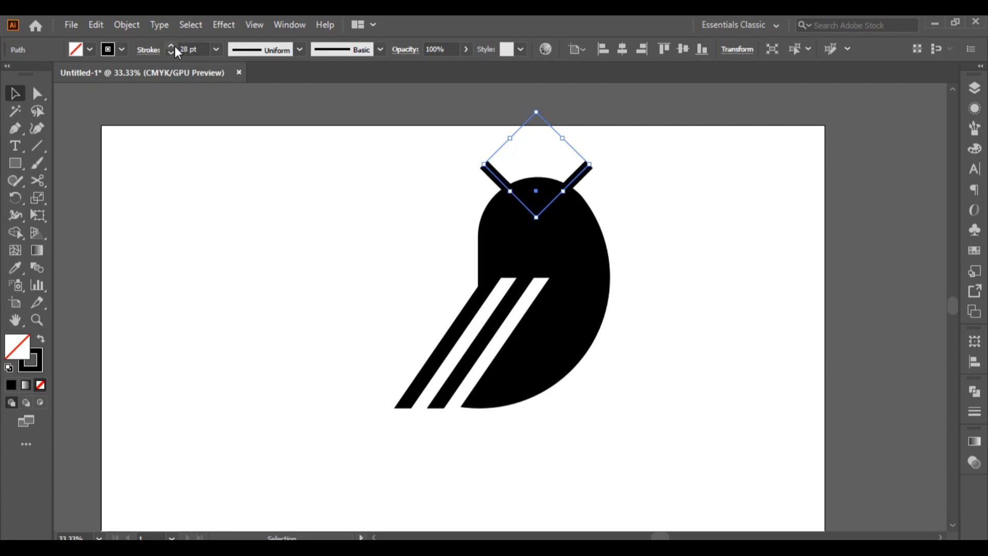
{"action": "left_click", "coordinate": [175, 45]}
Expand the thick V-shaped stroke into a filled black shape
{"action": "left_click", "coordinate": [96, 24]}
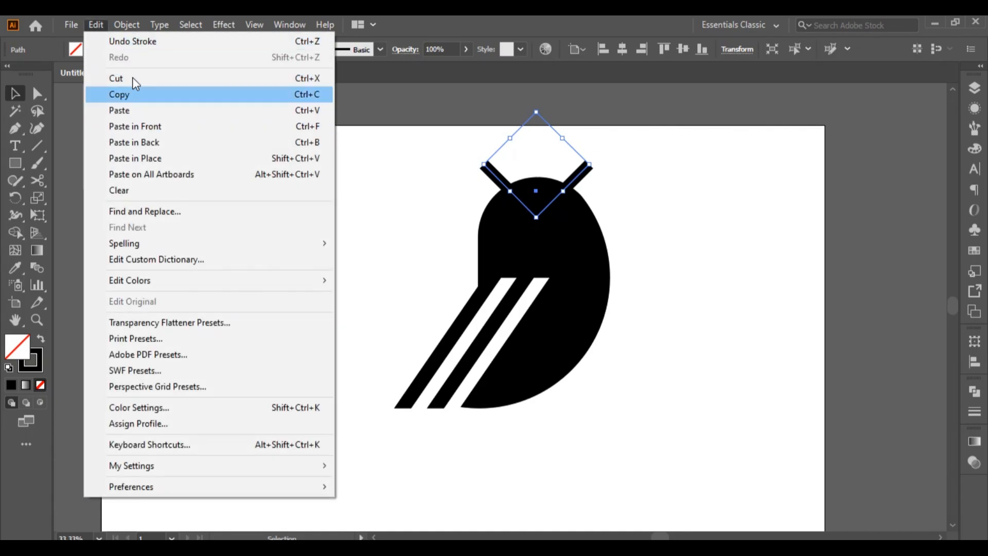
{"action": "left_click", "coordinate": [128, 94]}
{"action": "left_click", "coordinate": [123, 24]}
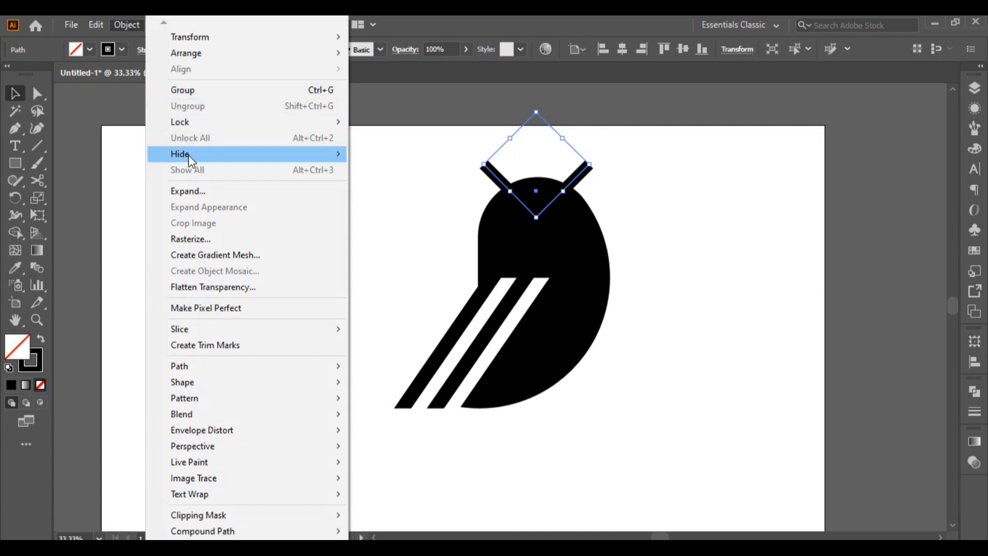
{"action": "left_click", "coordinate": [202, 192]}
{"action": "left_click", "coordinate": [791, 327]}
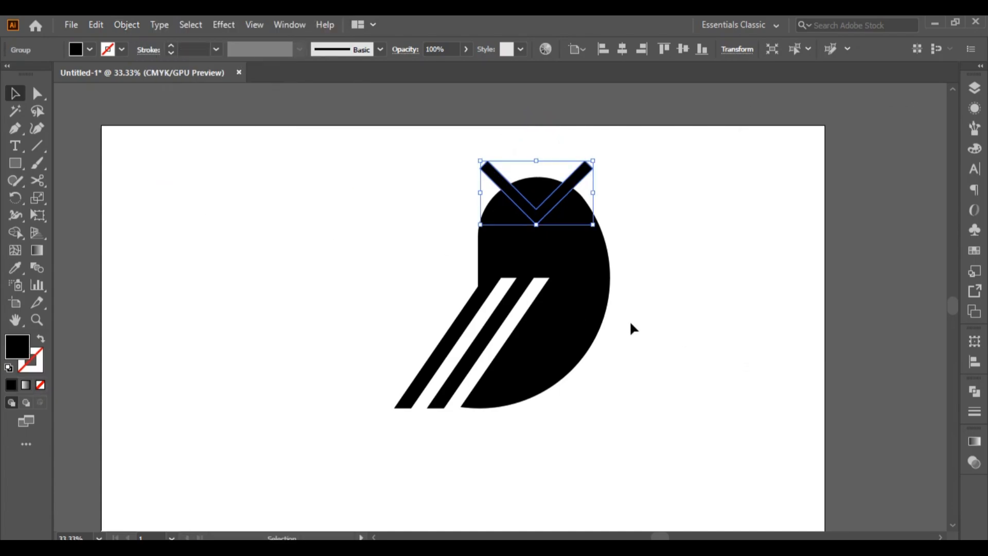
{"action": "left_click", "coordinate": [371, 241]}
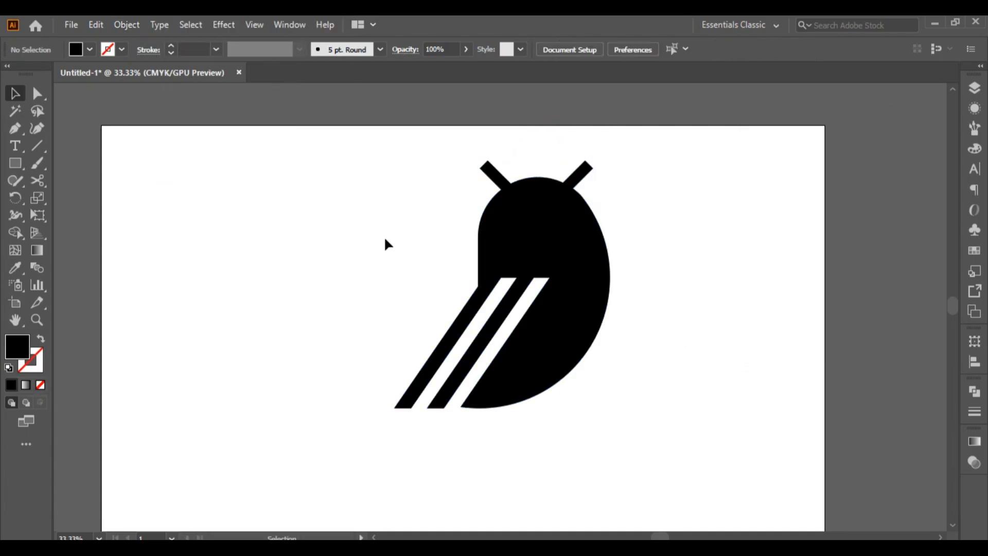
Fill the part of the V that overlaps the black head with white using the Shape Builder
{"action": "left_click", "coordinate": [492, 176]}
{"action": "left_click_drag", "start_coordinate": [412, 138], "coordinate": [691, 311]}
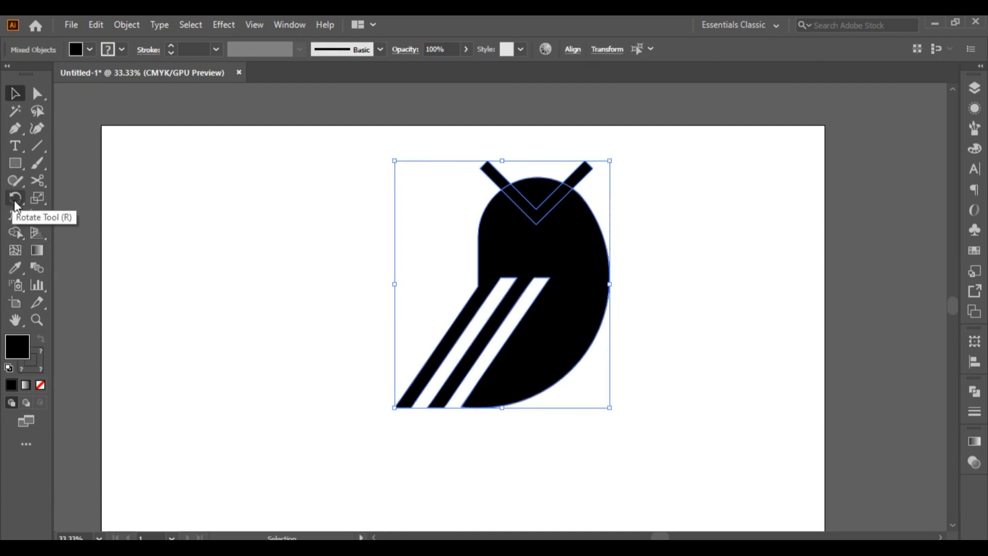
{"action": "left_click", "coordinate": [15, 232]}
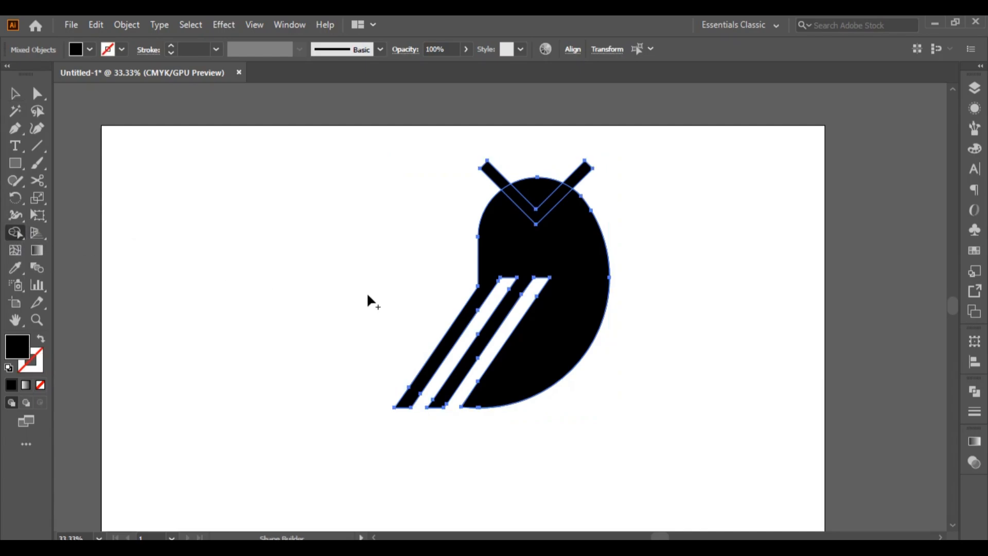
{"action": "left_click", "coordinate": [974, 251]}
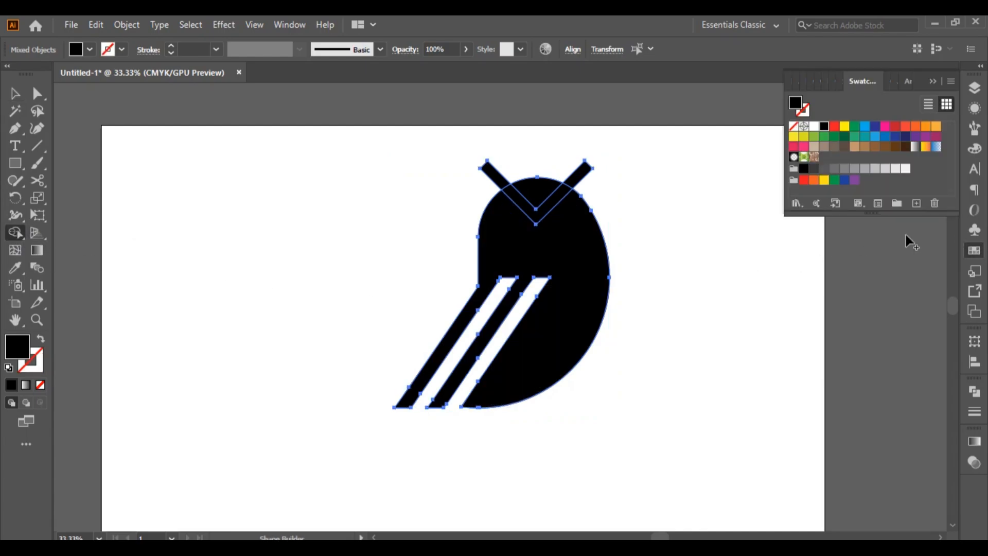
{"action": "left_click", "coordinate": [814, 126]}
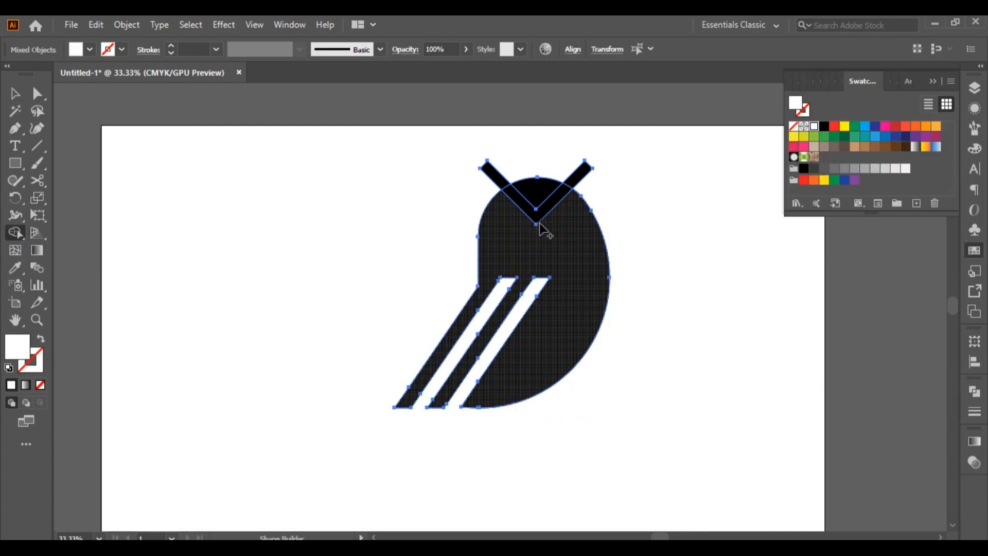
{"action": "left_click", "coordinate": [516, 200]}
{"action": "left_click", "coordinate": [933, 81]}
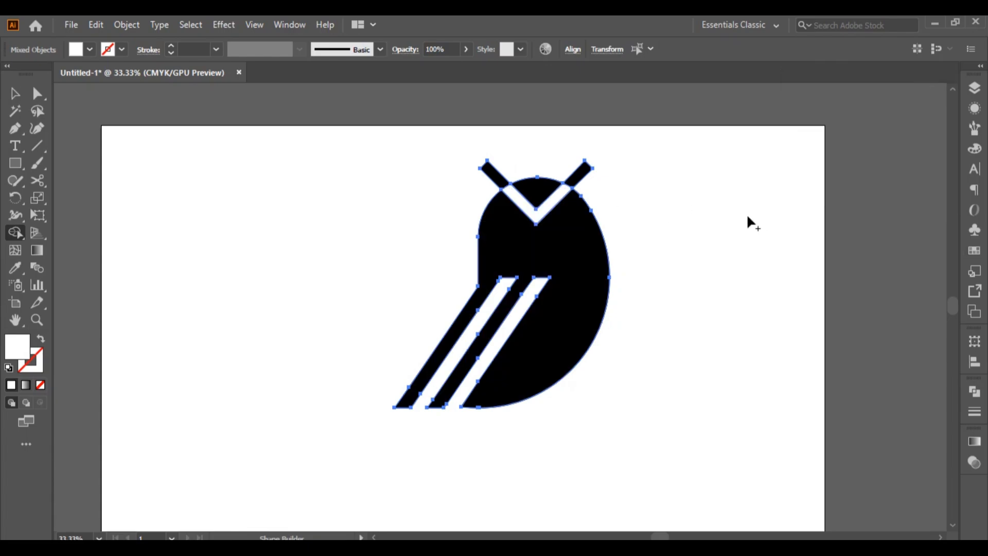
{"action": "left_click", "coordinate": [14, 93]}
{"action": "left_click", "coordinate": [189, 199]}
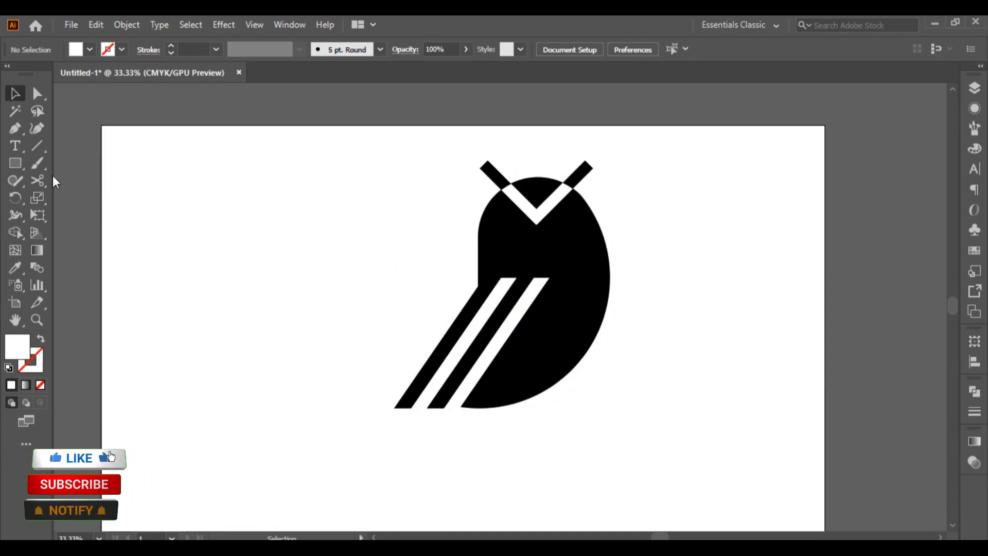
Draw a small circle in the empty area beside the bird and a vertical line through its centre
{"action": "left_click_drag", "start_coordinate": [14, 167], "coordinate": [61, 195]}
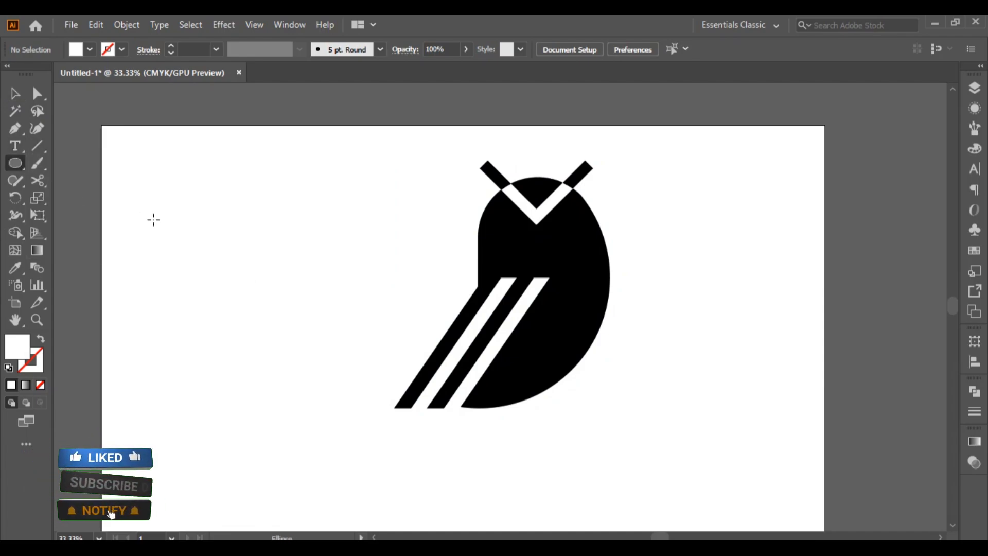
{"action": "left_click_drag", "start_coordinate": [236, 225], "coordinate": [268, 256]}
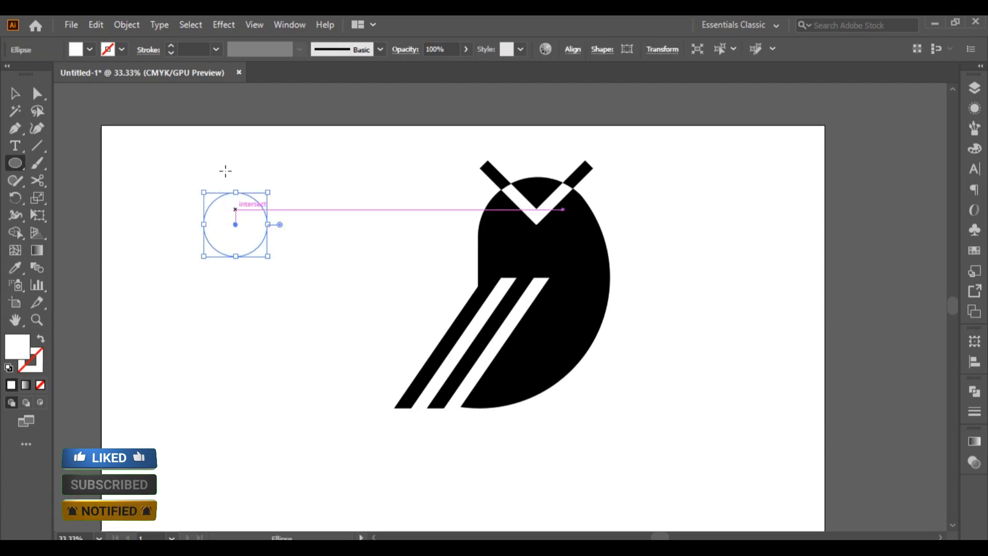
{"action": "left_click", "coordinate": [37, 146]}
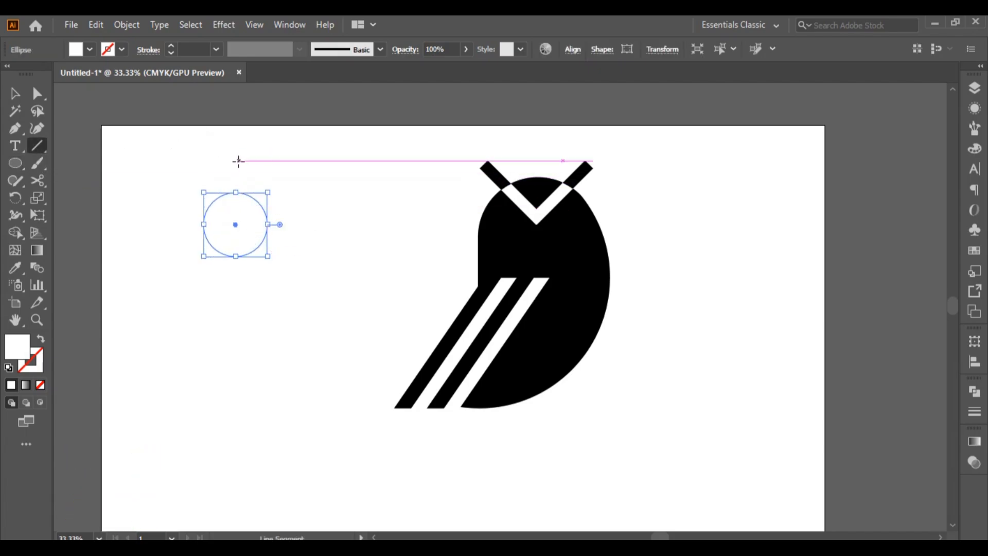
{"action": "left_click_drag", "start_coordinate": [235, 161], "coordinate": [284, 285]}
Give the small circle and its vertical line a 1 pt black stroke and no fill
{"action": "left_click", "coordinate": [14, 93]}
{"action": "key", "text": "d"}
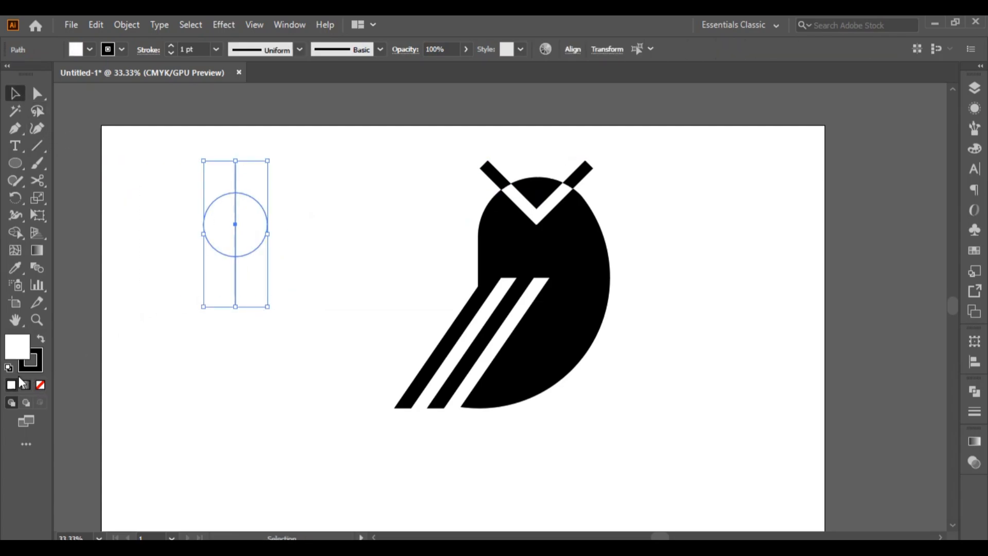
{"action": "left_click", "coordinate": [37, 387]}
{"action": "left_click", "coordinate": [206, 373]}
Remove the circle's right half and the vertical line with the Shape Builder, keeping only the left arc
{"action": "left_click_drag", "start_coordinate": [194, 180], "coordinate": [281, 277]}
{"action": "left_click", "coordinate": [14, 231]}
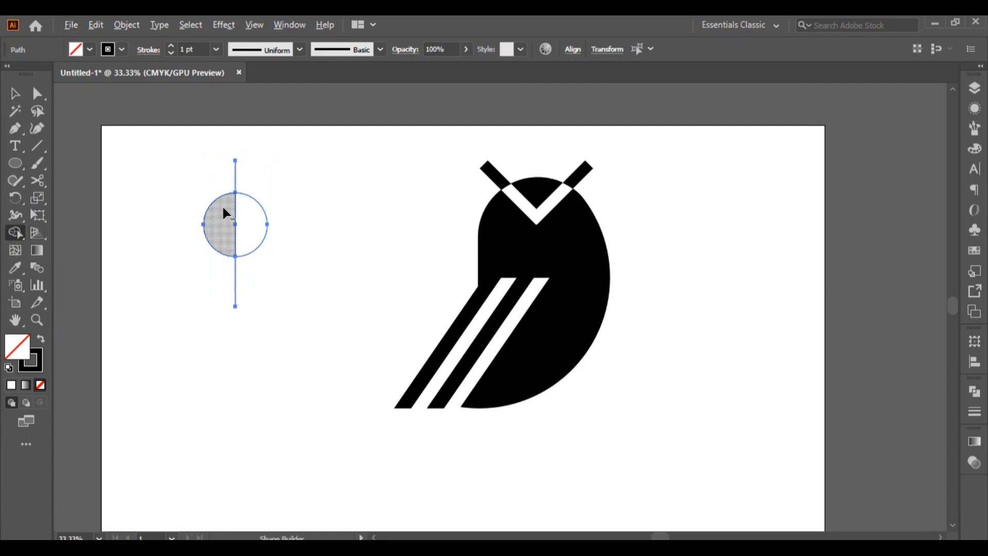
{"action": "left_click", "coordinate": [247, 216], "text": "alt"}
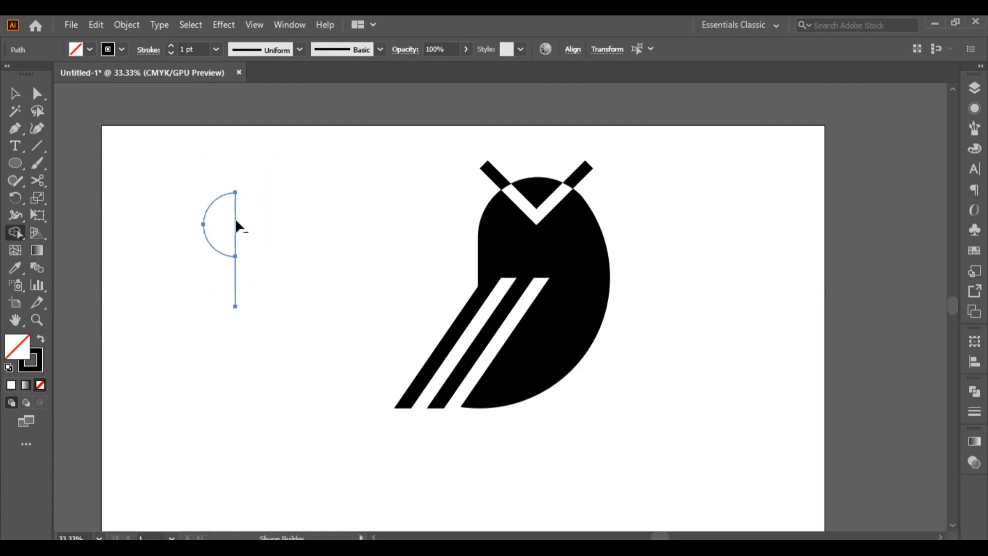
{"action": "left_click", "coordinate": [235, 286], "text": "alt"}
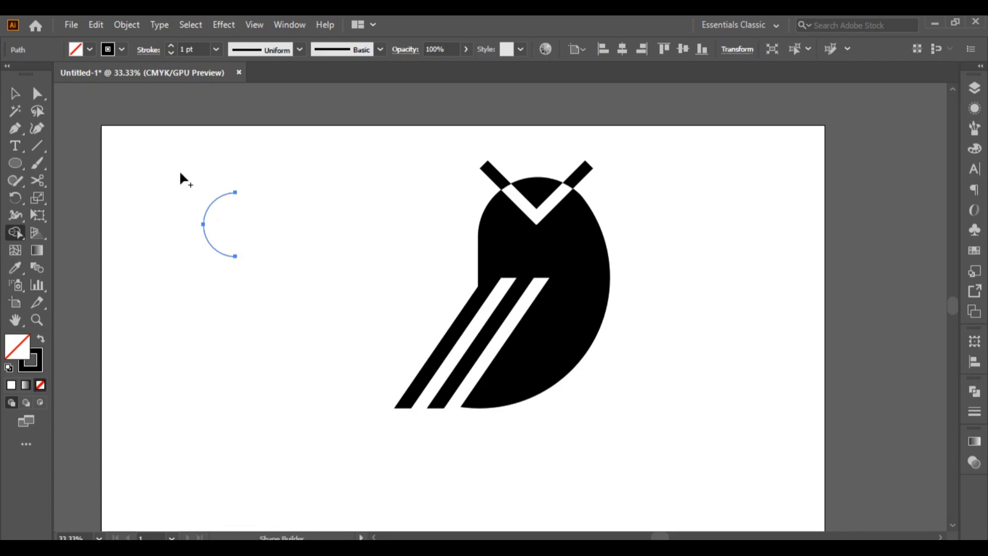
Scale the open half-circle arc down to eye size
{"action": "left_click", "coordinate": [16, 90]}
{"action": "left_click_drag", "start_coordinate": [236, 192], "coordinate": [223, 209]}
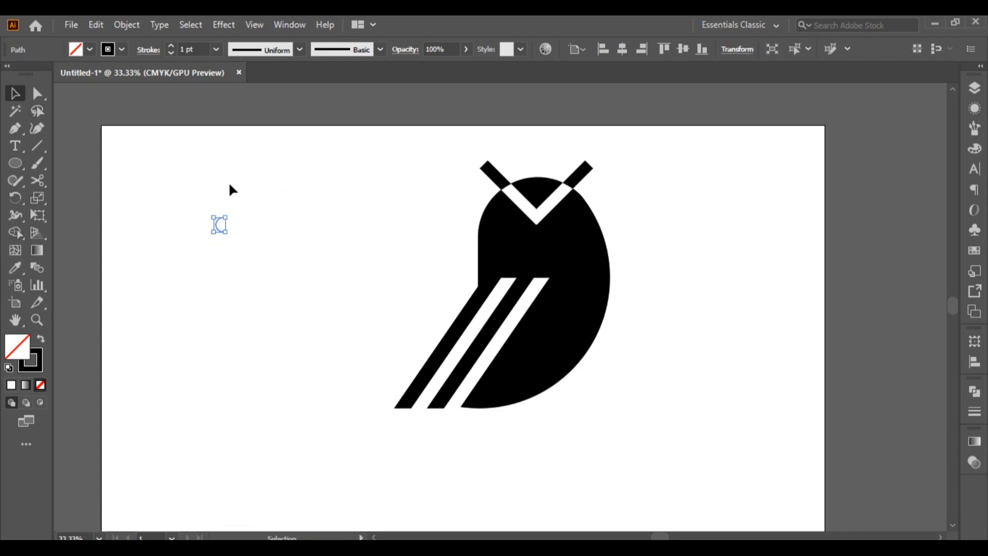
{"action": "key", "text": "ctrl+z"}
{"action": "left_click_drag", "start_coordinate": [228, 197], "coordinate": [228, 213]}
Move the small arc onto the black head, just below the left arm of the white V
{"action": "key", "text": "ctrl+equal"}
{"action": "key", "text": "ctrl+equal"}
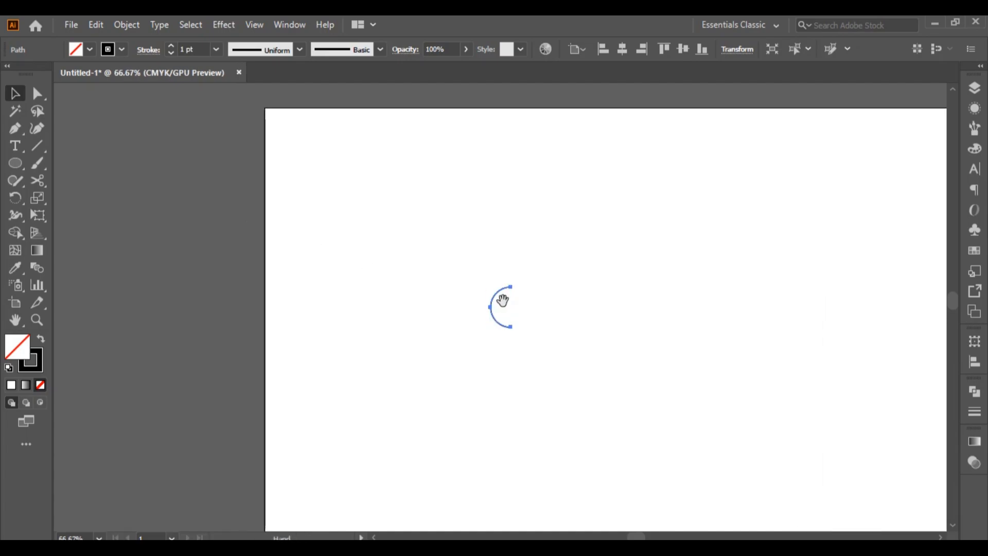
{"action": "key", "text": "space"}
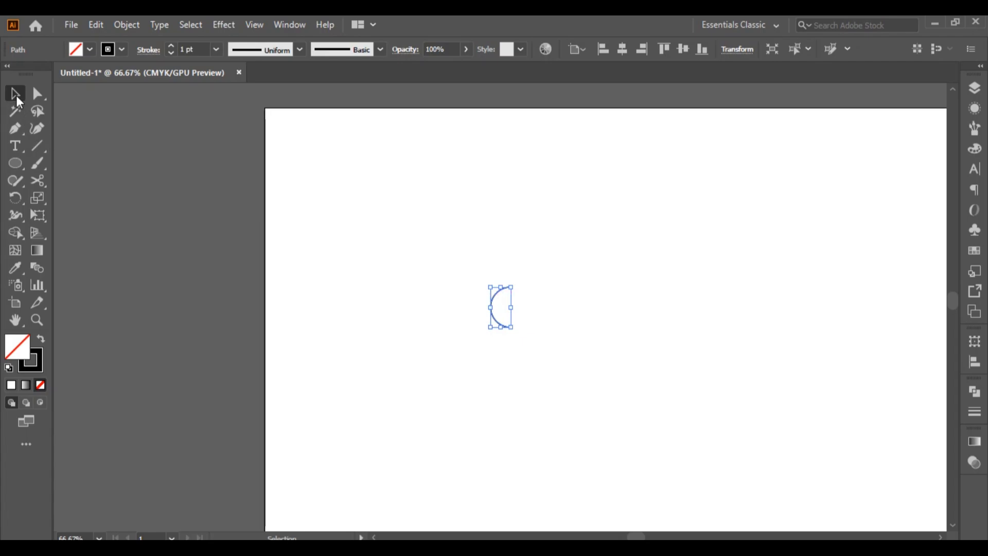
{"action": "left_click_drag", "start_coordinate": [494, 298], "coordinate": [853, 318]}
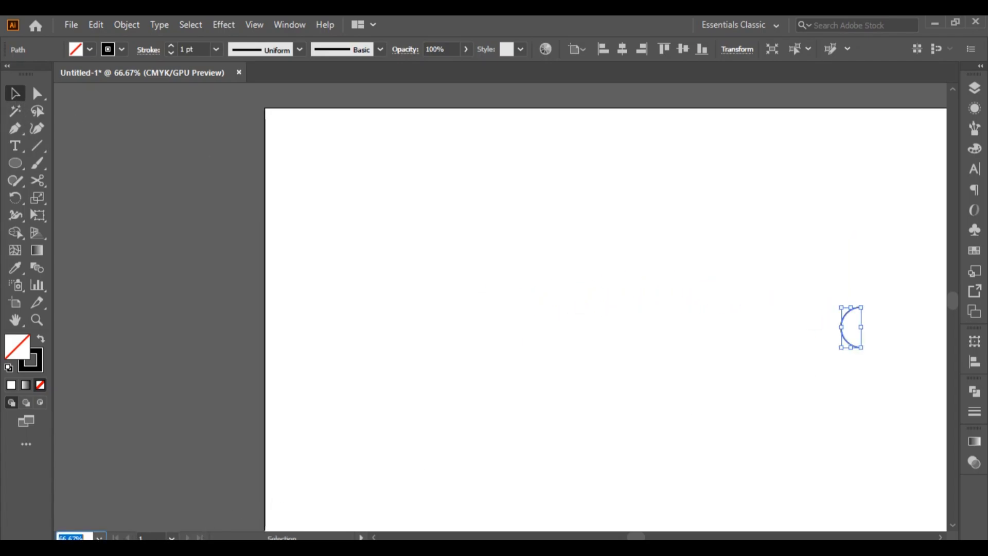
{"action": "left_click", "coordinate": [98, 538]}
{"action": "left_click", "coordinate": [121, 524]}
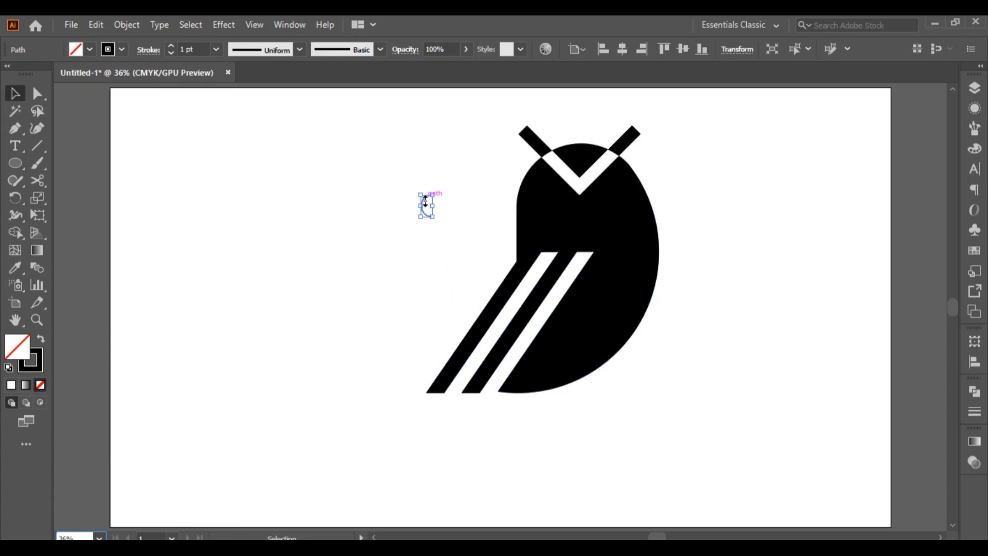
{"action": "left_click_drag", "start_coordinate": [423, 203], "coordinate": [544, 192]}
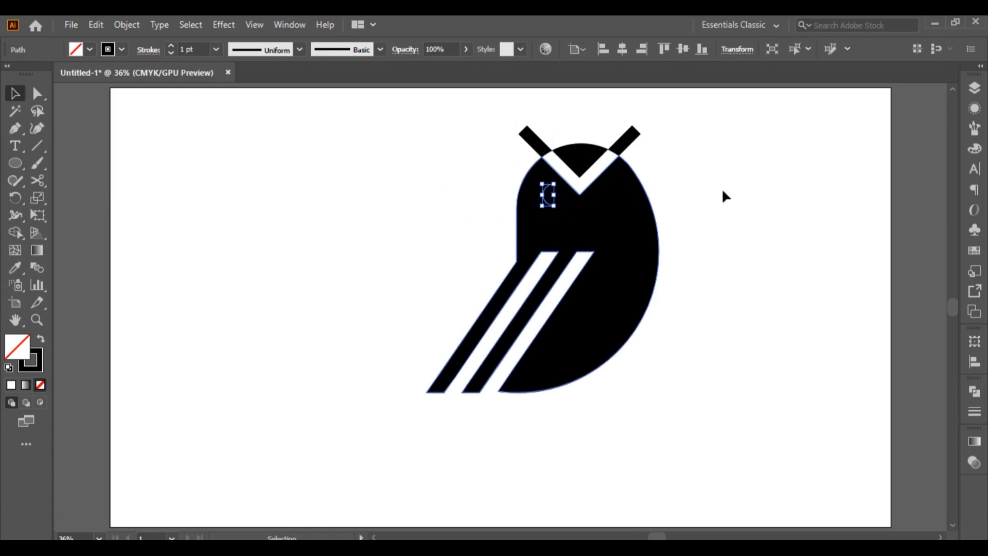
Give the small arc on the head a white stroke and no fill
{"action": "left_click", "coordinate": [968, 249]}
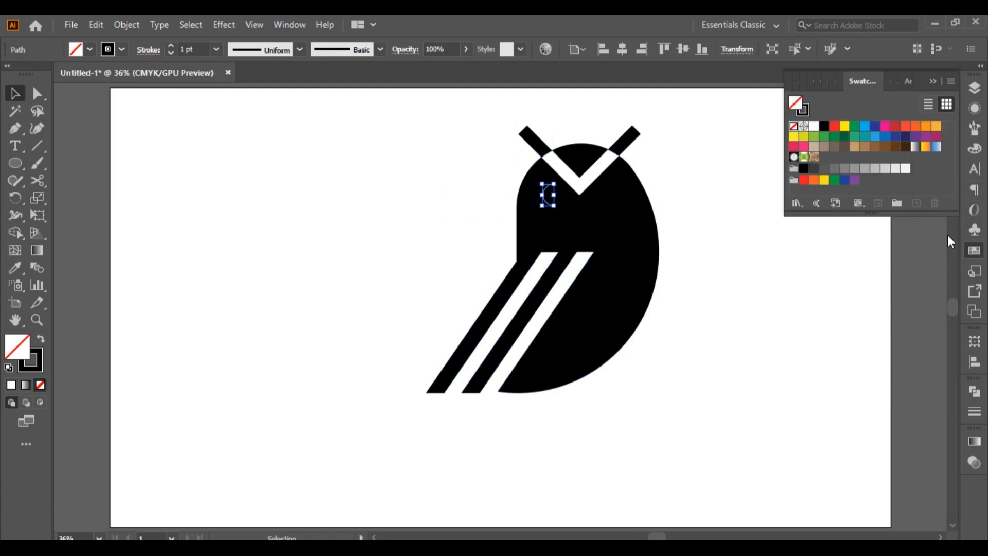
{"action": "left_click", "coordinate": [815, 126]}
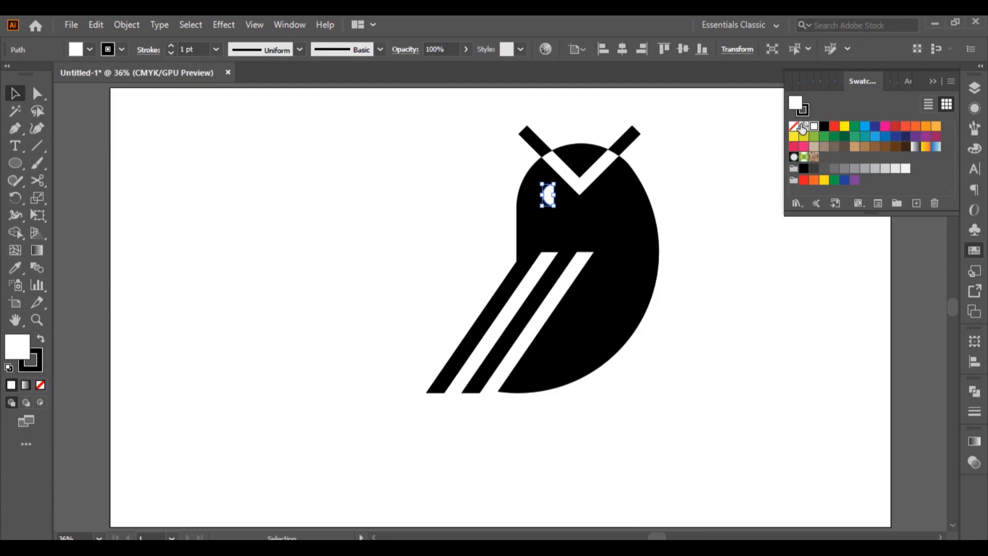
{"action": "left_click", "coordinate": [793, 126]}
{"action": "left_click", "coordinate": [809, 110]}
{"action": "left_click", "coordinate": [814, 126]}
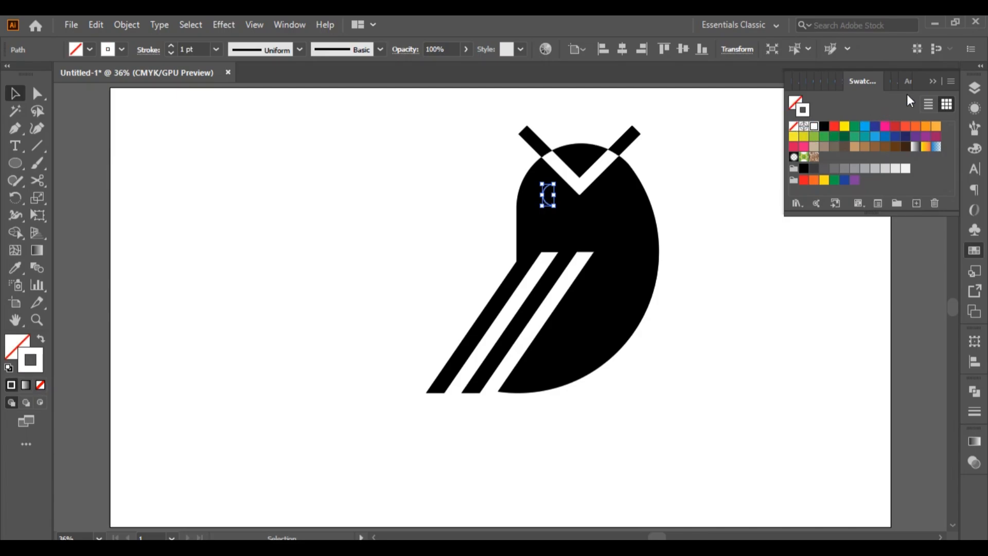
Set the stroke weight of the small white arc on the head to 14 pt
{"action": "left_click", "coordinate": [906, 86]}
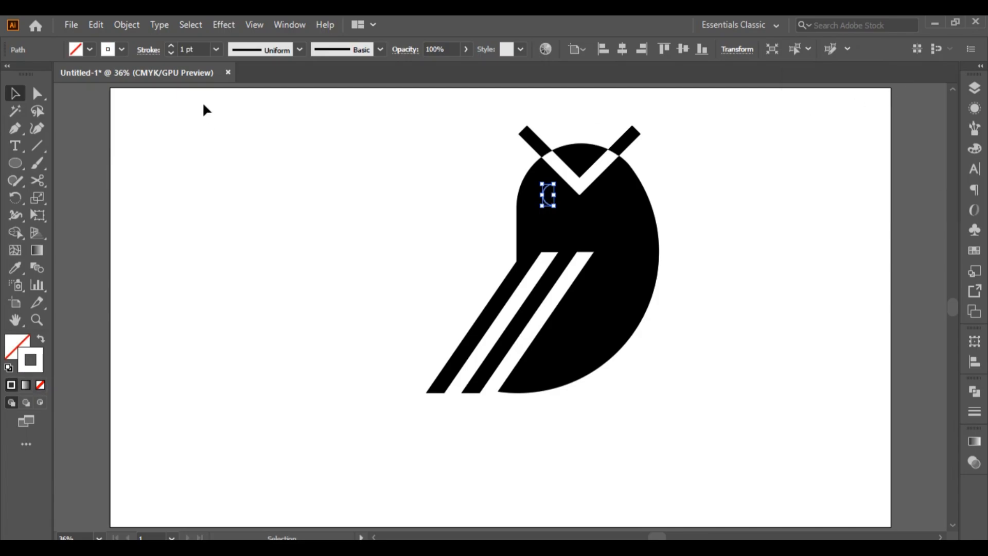
{"action": "left_click", "coordinate": [171, 46]}
{"action": "left_click", "coordinate": [237, 158]}
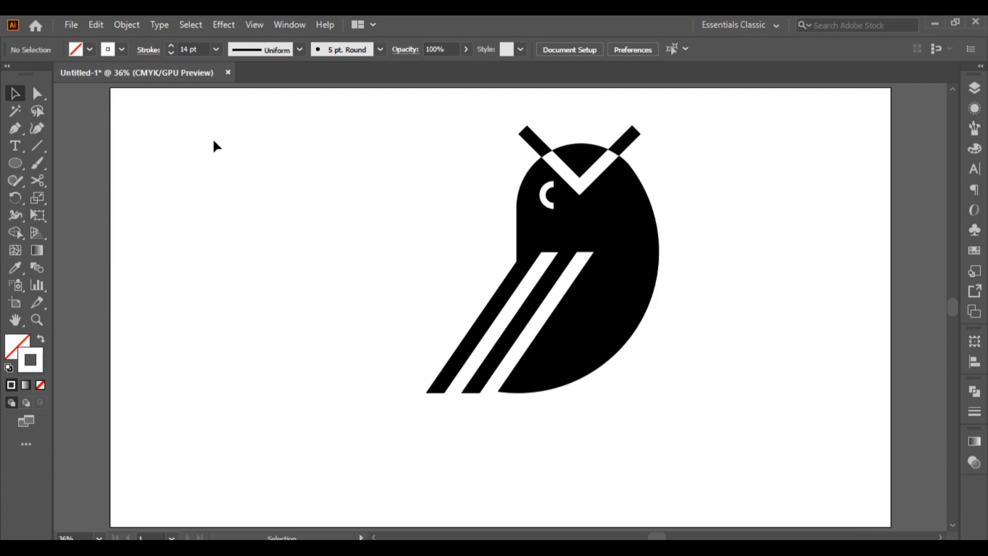
Rotate the eye arc counterclockwise so it opens toward the upper right, and tuck it beneath the left arm of the white V
{"action": "left_click", "coordinate": [549, 202]}
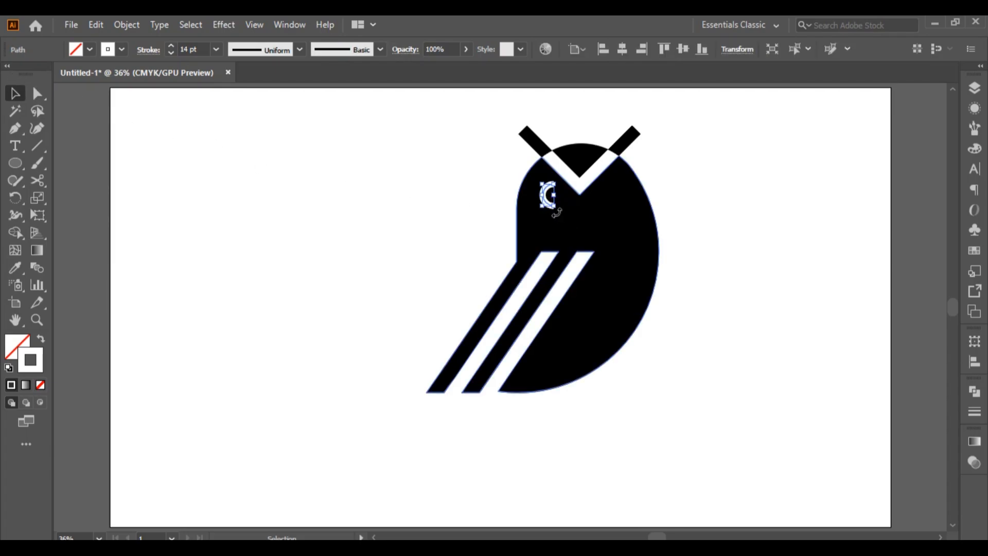
{"action": "left_click_drag", "start_coordinate": [557, 211], "coordinate": [556, 205]}
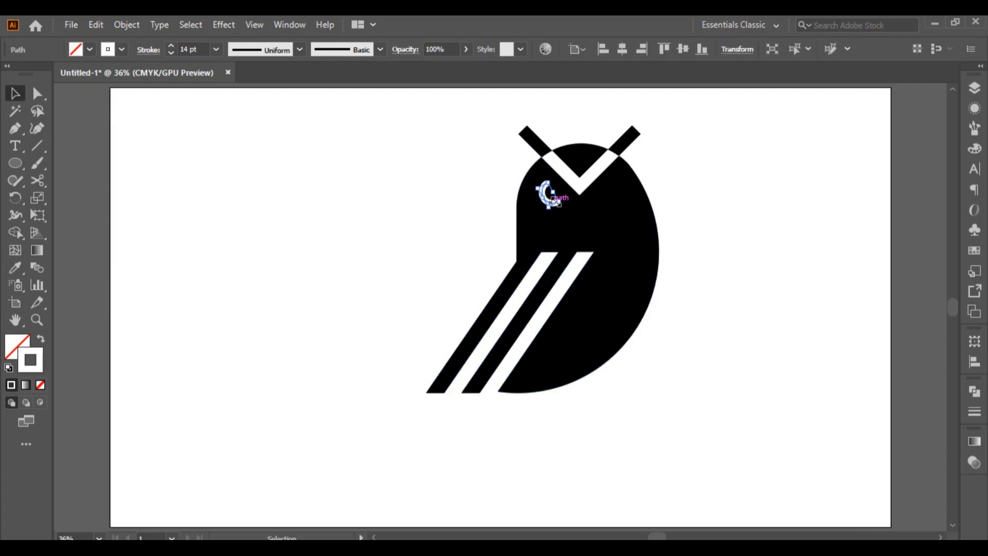
{"action": "left_click", "coordinate": [226, 186]}
{"action": "left_click_drag", "start_coordinate": [556, 200], "coordinate": [584, 204]}
{"action": "left_click", "coordinate": [401, 174]}
Create a mirrored copy of the eye arc with Reflect and place it beneath the right arm of the V
{"action": "left_click", "coordinate": [557, 190]}
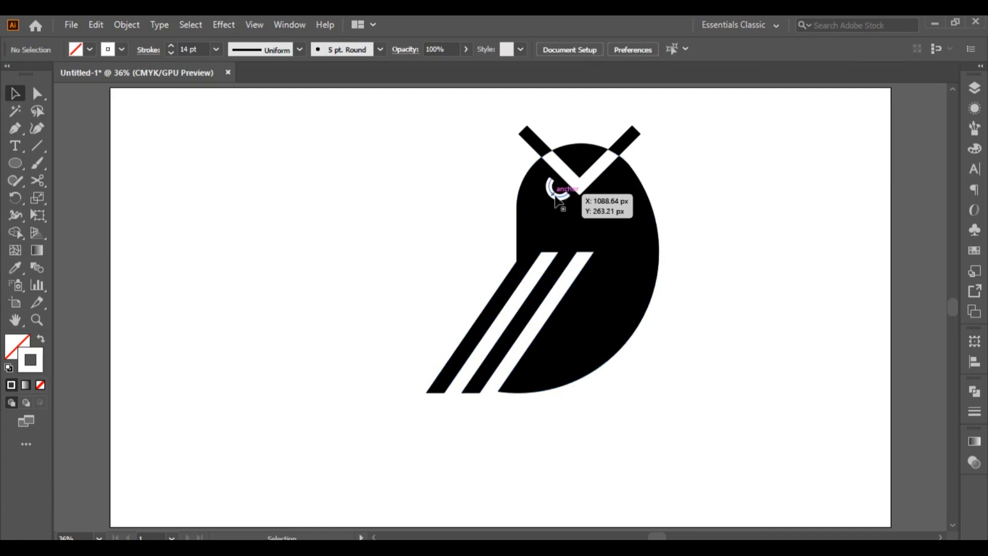
{"action": "right_click", "coordinate": [554, 195]}
{"action": "mouse_move", "coordinate": [670, 423]}
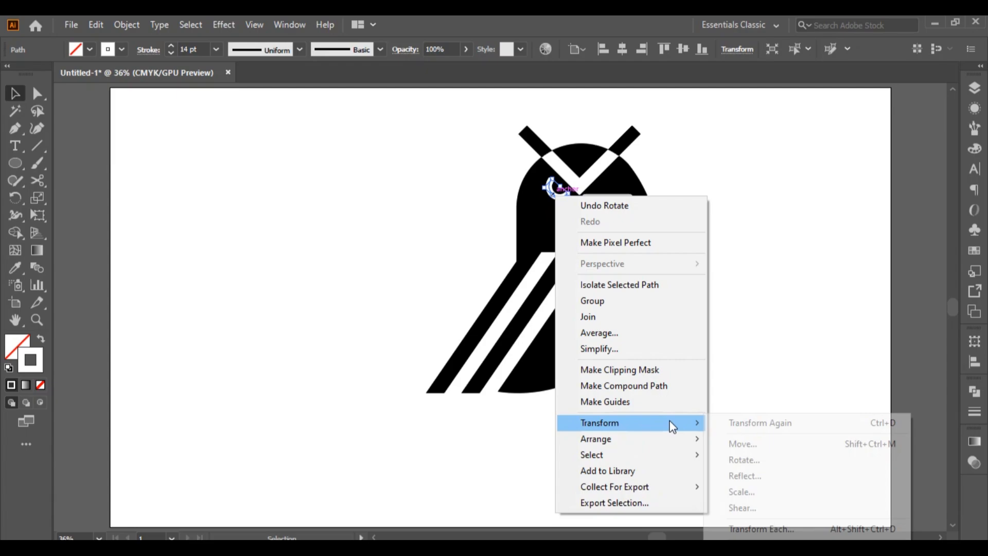
{"action": "left_click", "coordinate": [754, 480]}
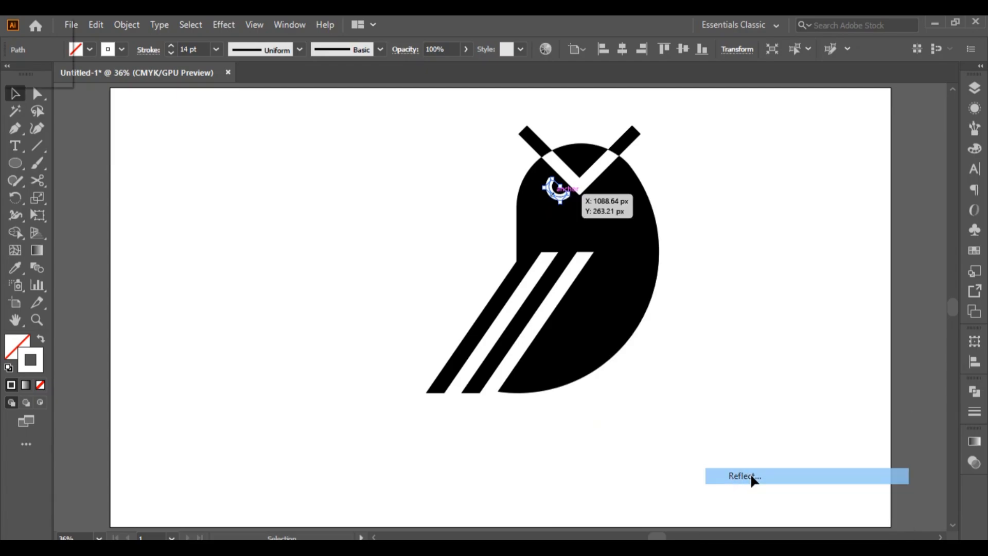
{"action": "left_click", "coordinate": [744, 363]}
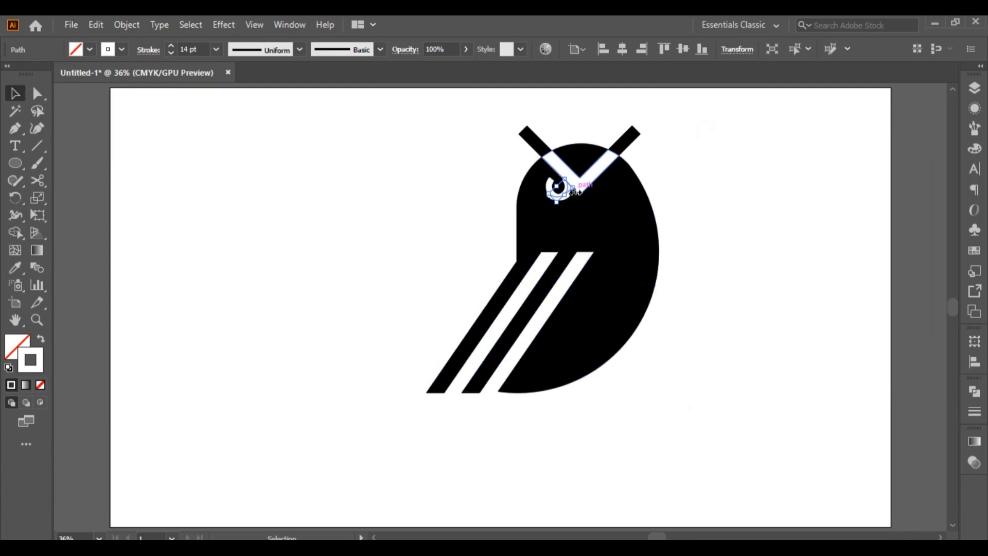
{"action": "mouse_move", "coordinate": [563, 183]}
{"action": "left_mouse_down"}
{"action": "mouse_move", "coordinate": [566, 194]}
{"action": "mouse_move", "coordinate": [612, 195]}
{"action": "mouse_move", "coordinate": [565, 212]}
{"action": "mouse_move", "coordinate": [585, 177]}
{"action": "mouse_move", "coordinate": [617, 192]}
{"action": "left_mouse_up"}
{"action": "left_click", "coordinate": [698, 199]}
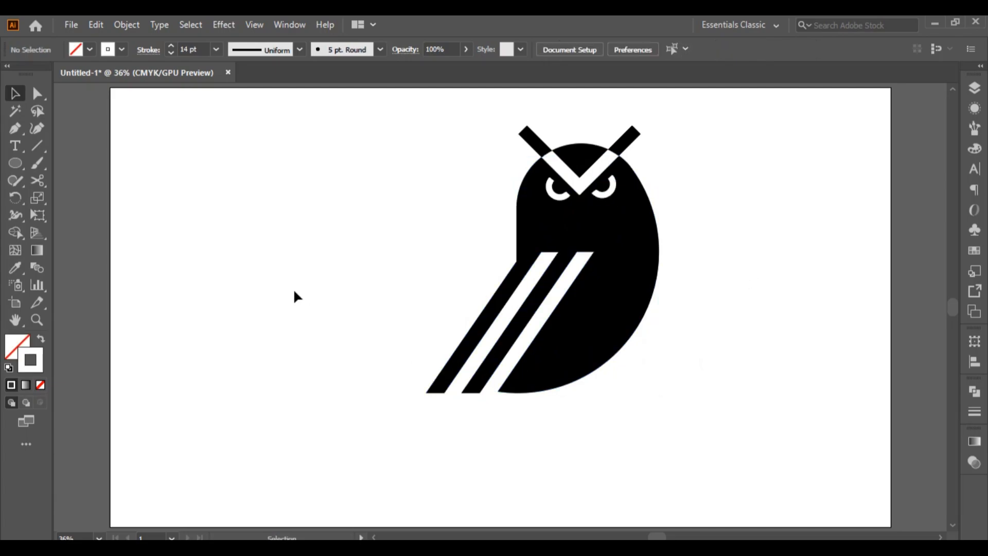
{"action": "left_click_drag", "start_coordinate": [14, 169], "coordinate": [70, 160]}
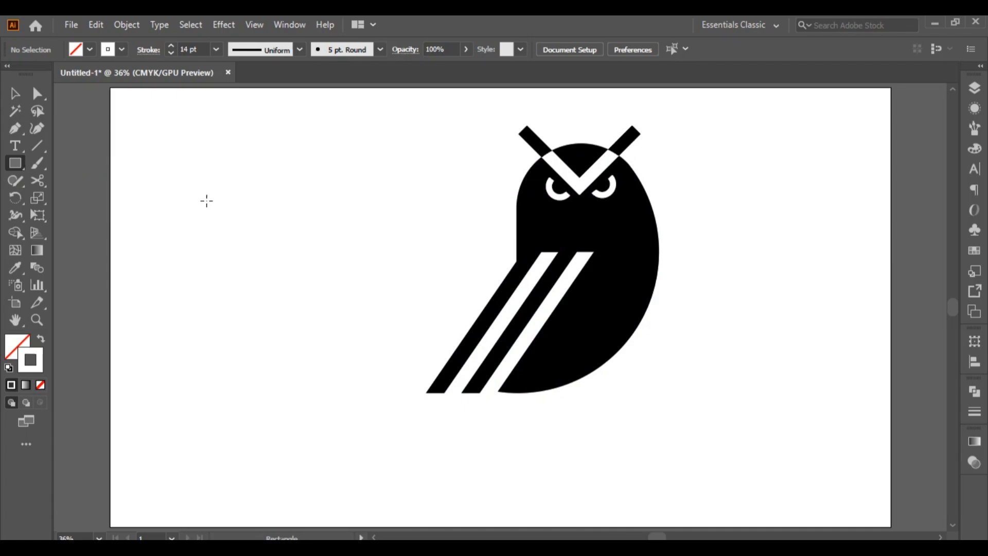
{"action": "left_click", "coordinate": [207, 201]}
{"action": "left_click", "coordinate": [807, 267]}
Create a three-sided polygon with a 50 px radius in the empty area left of the owl
{"action": "left_click_drag", "start_coordinate": [14, 168], "coordinate": [62, 215]}
{"action": "left_click", "coordinate": [209, 245]}
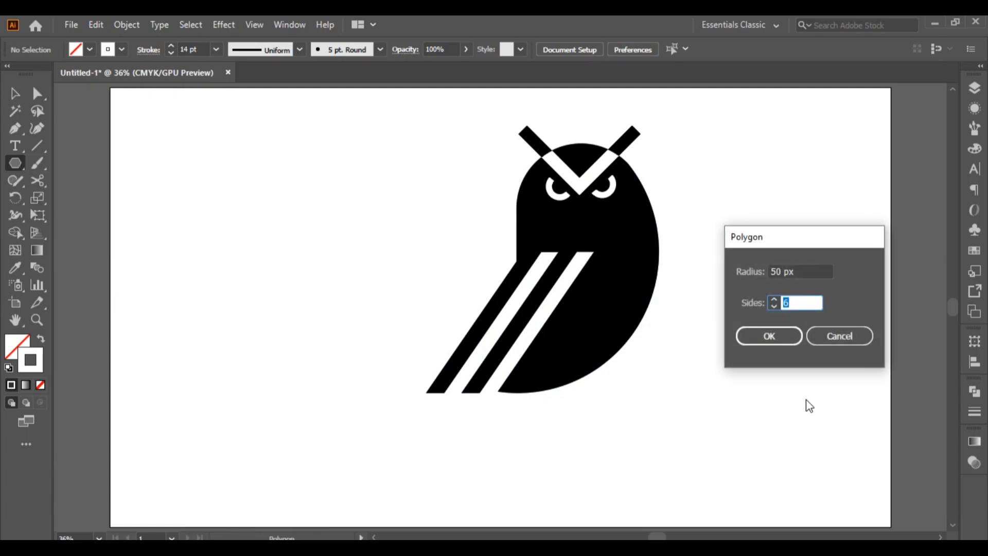
{"action": "type", "text": "3"}
{"action": "left_click", "coordinate": [769, 336]}
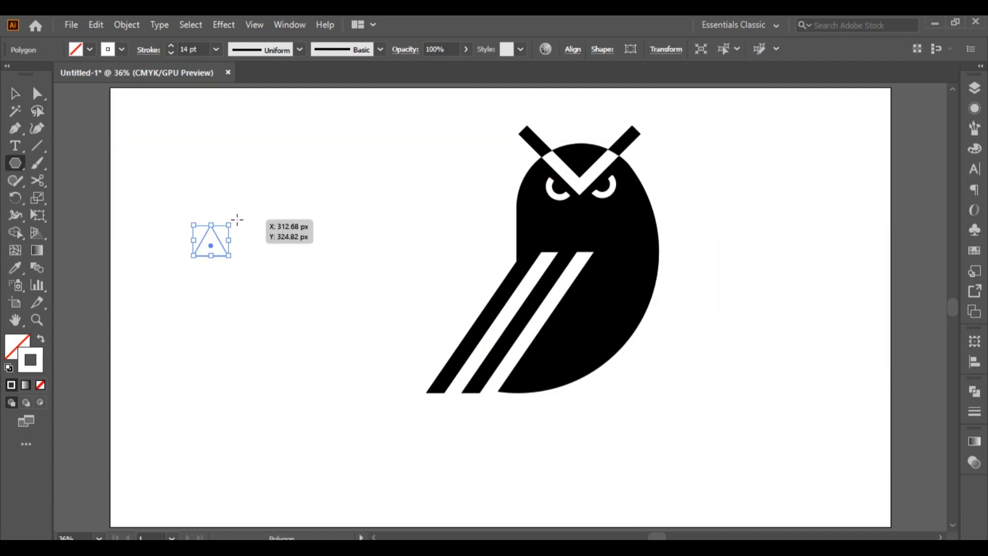
Rotate the triangle to point downward and move it onto the owl's face, centered below the eyes
{"action": "left_click_drag", "start_coordinate": [234, 224], "coordinate": [186, 304]}
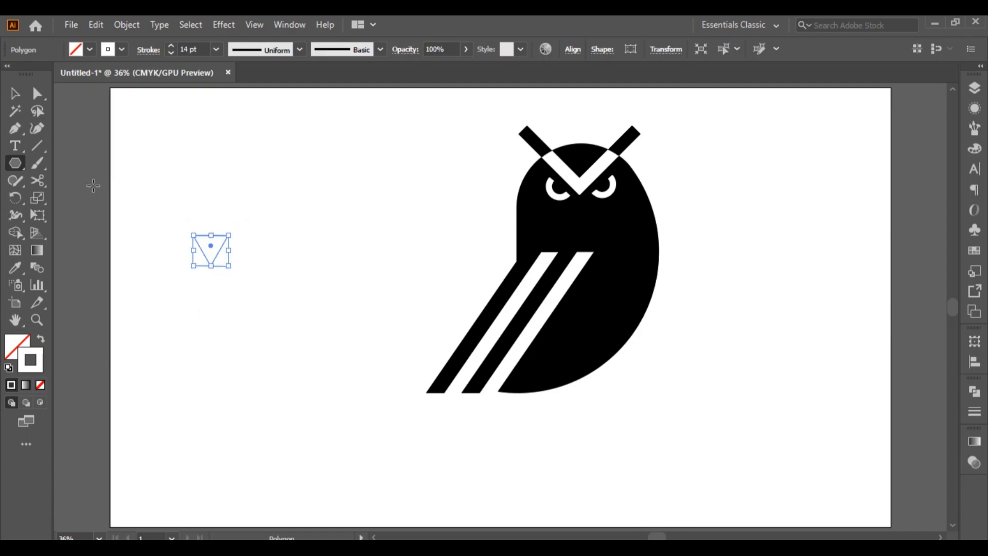
{"action": "key", "text": "v"}
{"action": "left_click_drag", "start_coordinate": [221, 256], "coordinate": [592, 227]}
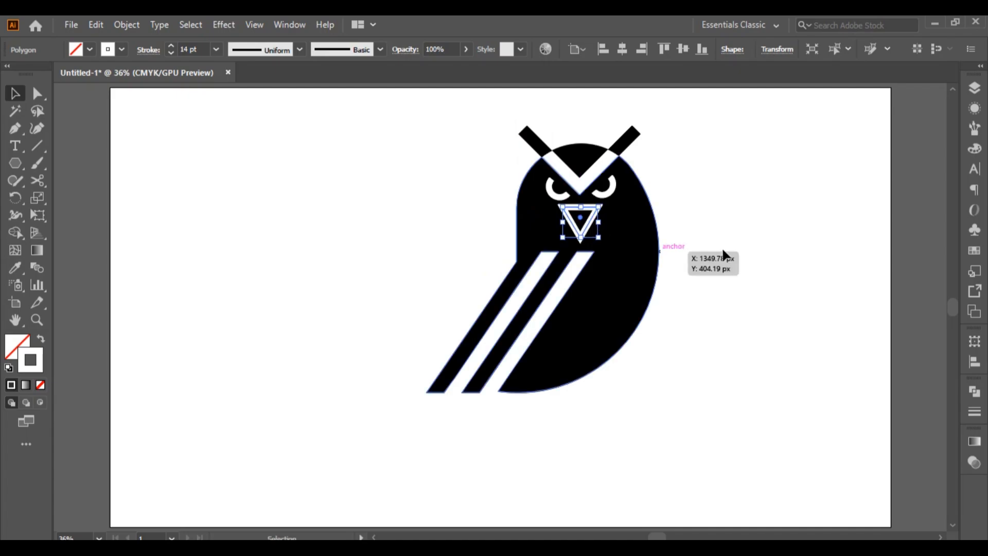
Give the beak triangle a white fill and no stroke
{"action": "left_click", "coordinate": [974, 248]}
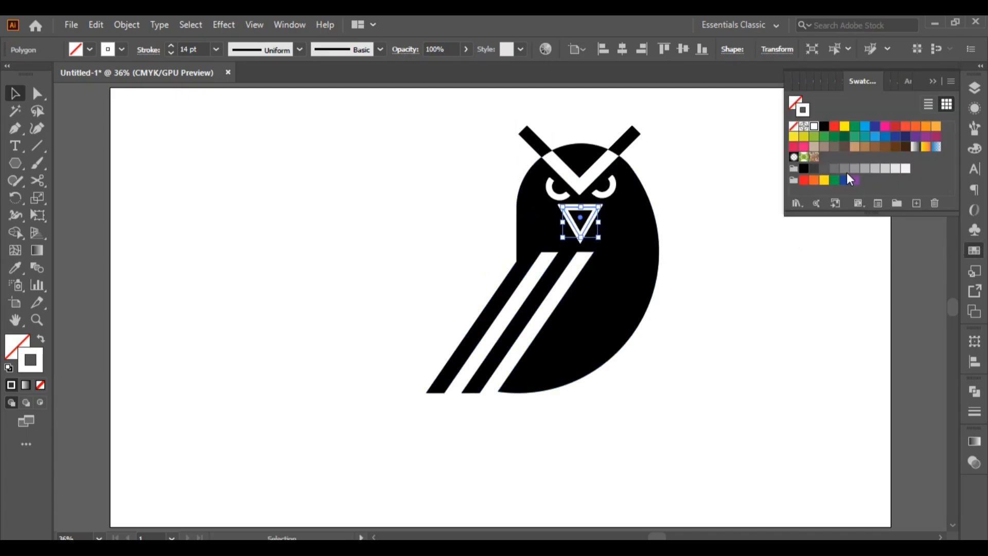
{"action": "left_click", "coordinate": [796, 103]}
{"action": "left_click", "coordinate": [813, 126]}
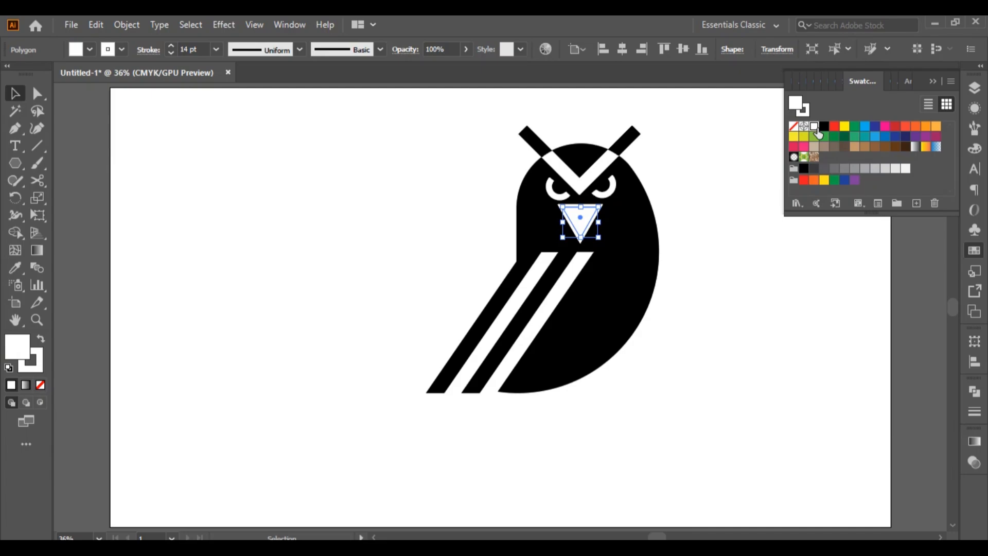
{"action": "left_click", "coordinate": [804, 110]}
{"action": "left_click", "coordinate": [793, 126]}
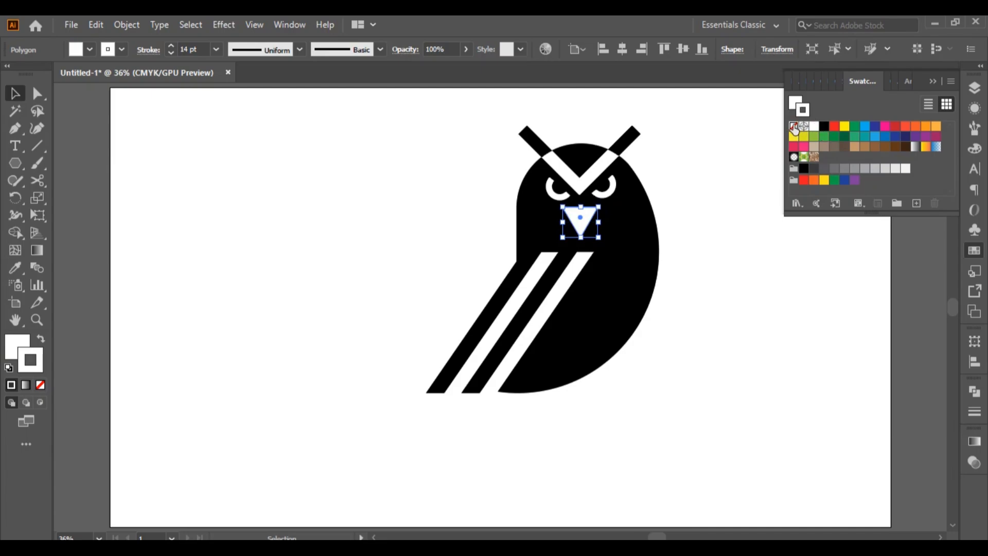
{"action": "left_click", "coordinate": [936, 81]}
{"action": "left_click", "coordinate": [808, 207]}
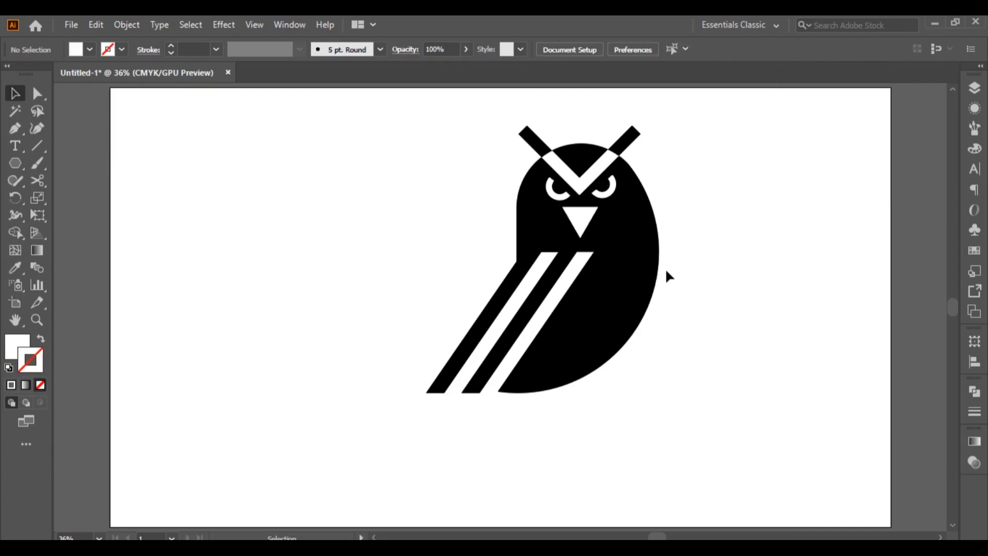
Scale the beak triangle down proportionally about its center
{"action": "left_click", "coordinate": [590, 216]}
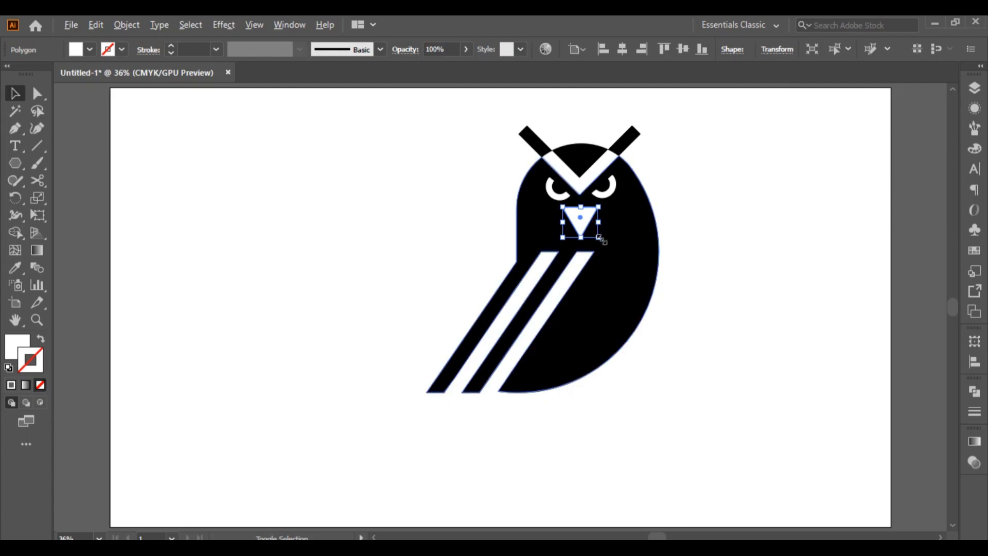
{"action": "left_click_drag", "start_coordinate": [598, 238], "coordinate": [592, 230]}
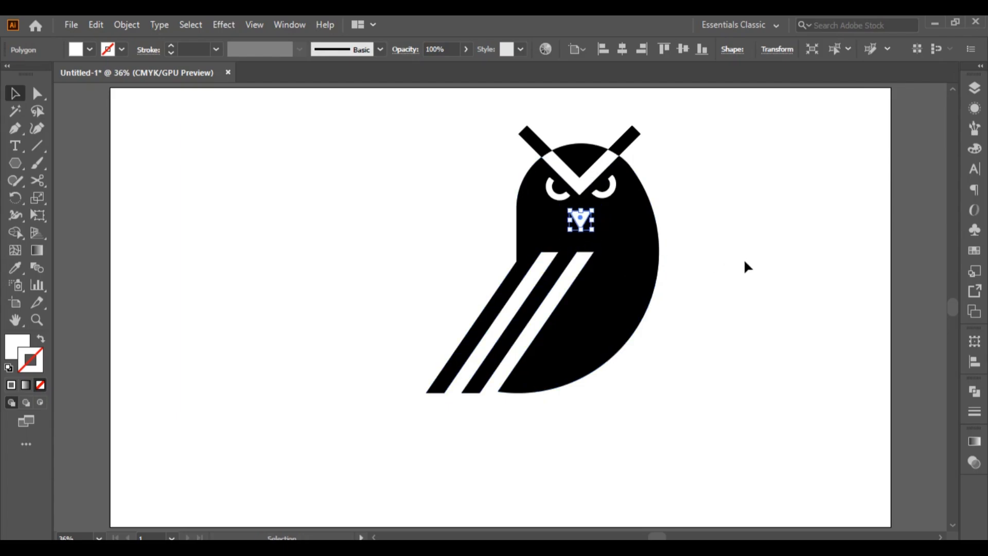
{"action": "left_click", "coordinate": [741, 262]}
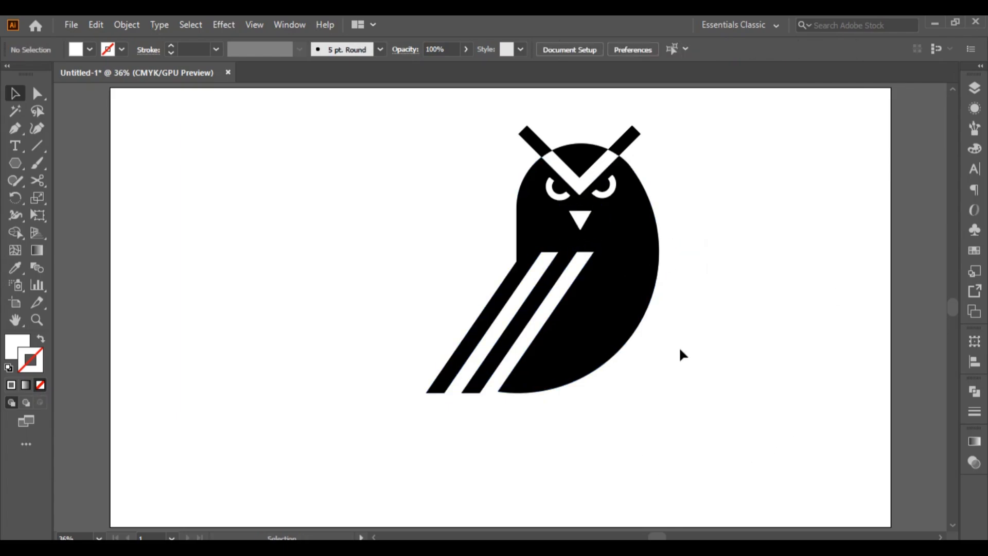
Draw a horizontal line about 638 px long below the owl and shift it left to sit under the body
{"action": "scroll", "coordinate": [680, 351], "scroll_direction": "down", "scroll_amount": 1}
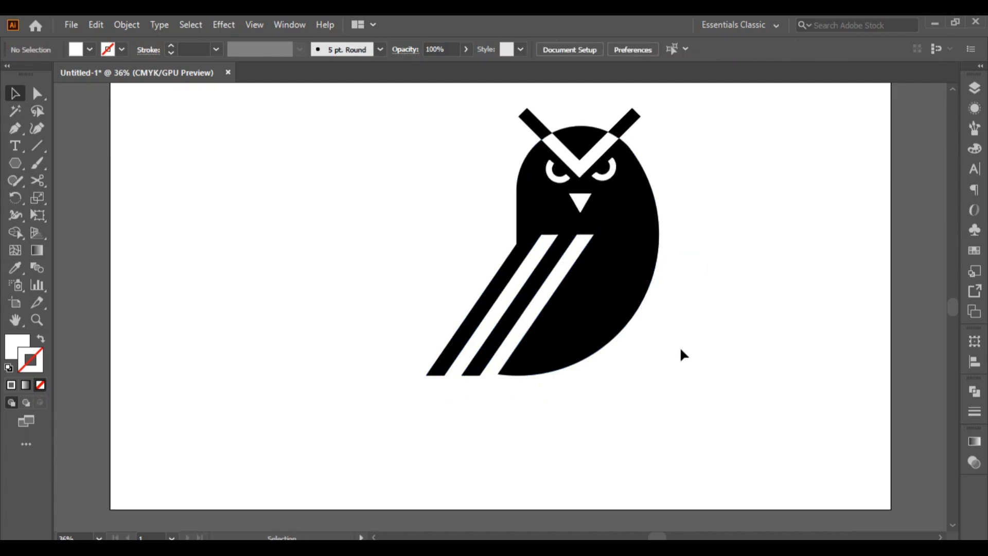
{"action": "left_click", "coordinate": [38, 144]}
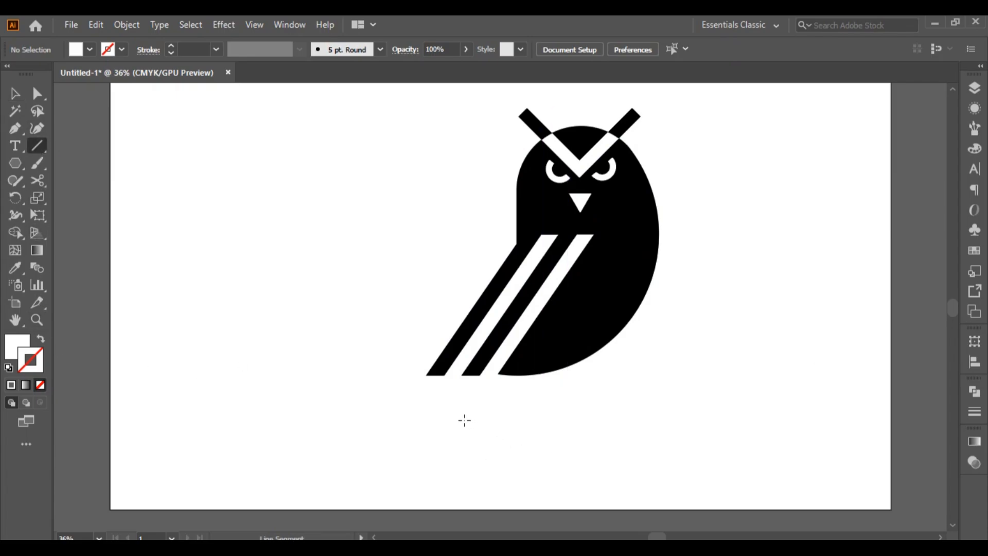
{"action": "mouse_move", "coordinate": [464, 419]}
{"action": "left_mouse_down"}
{"action": "mouse_move", "coordinate": [666, 394]}
{"action": "mouse_move", "coordinate": [724, 420]}
{"action": "left_mouse_up"}
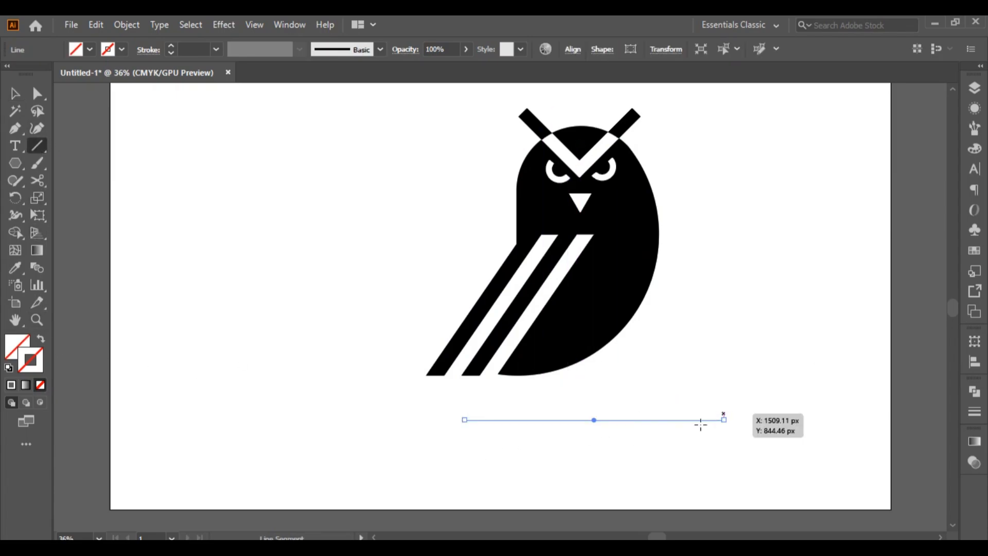
{"action": "left_click_drag", "start_coordinate": [594, 418], "coordinate": [569, 419]}
{"action": "left_click", "coordinate": [677, 372]}
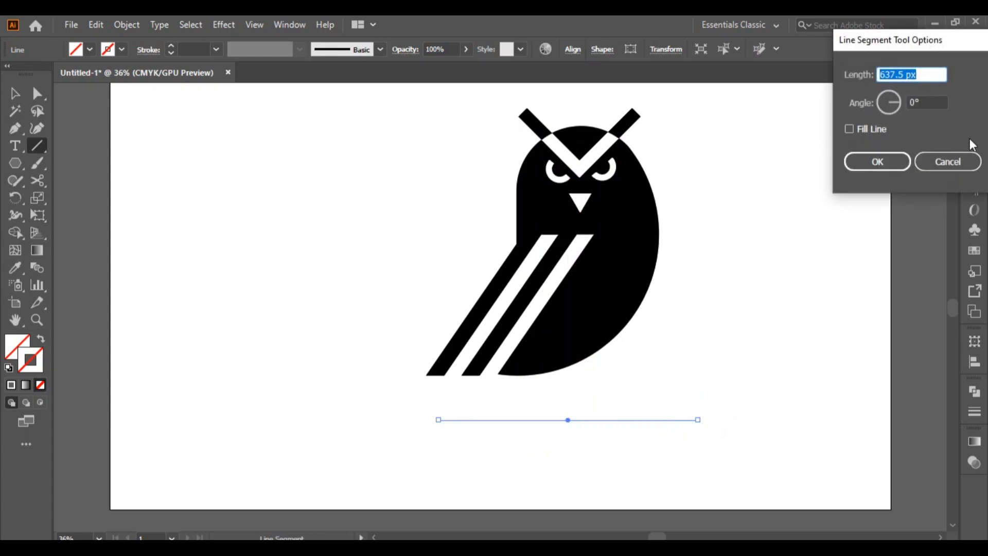
{"action": "left_click", "coordinate": [948, 161]}
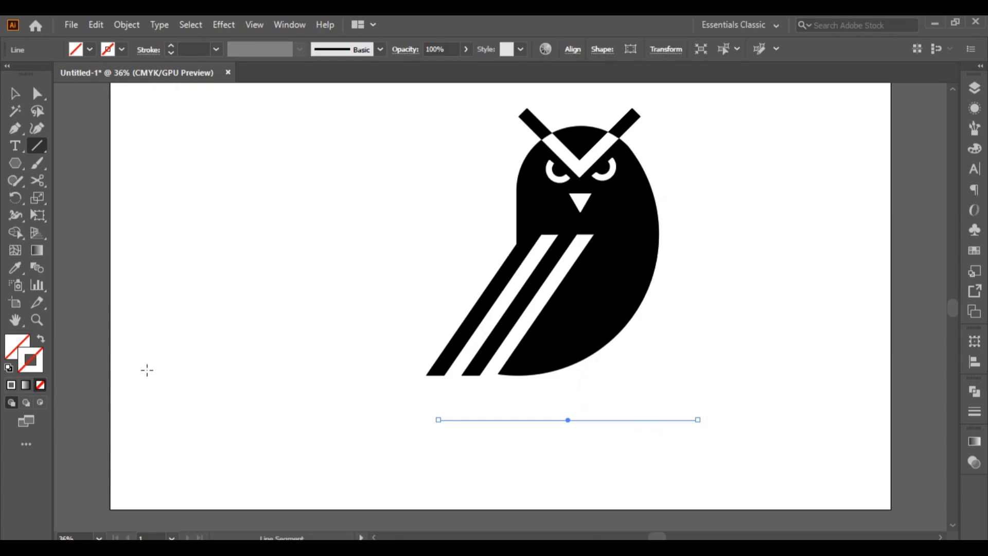
Give the horizontal line a 1 pt black stroke and no fill
{"action": "left_click", "coordinate": [8, 368]}
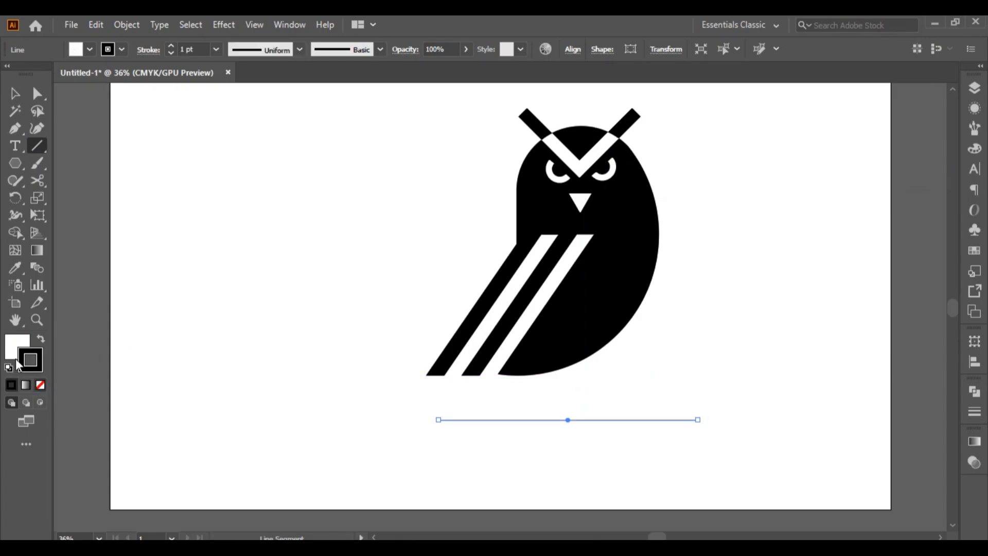
{"action": "left_click", "coordinate": [40, 385]}
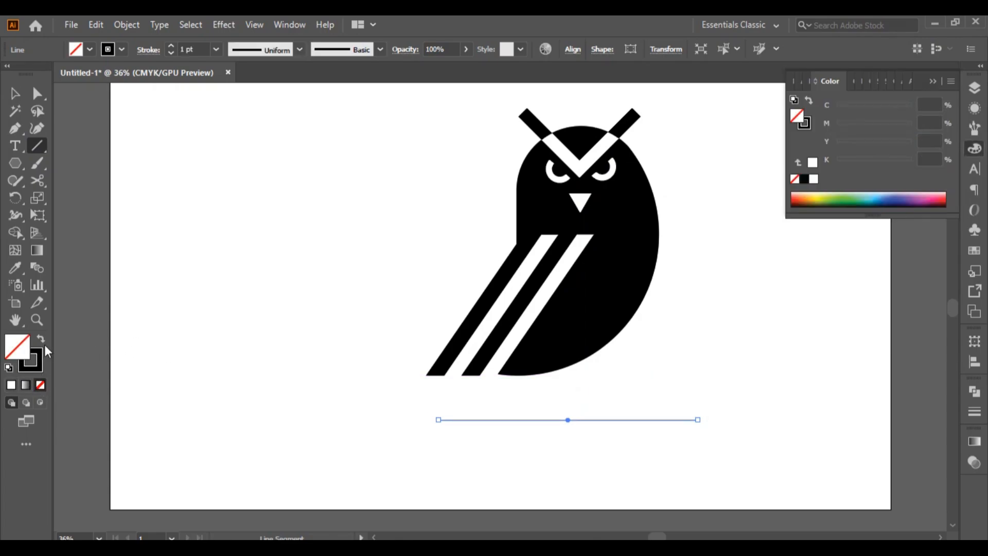
{"action": "left_click", "coordinate": [932, 82]}
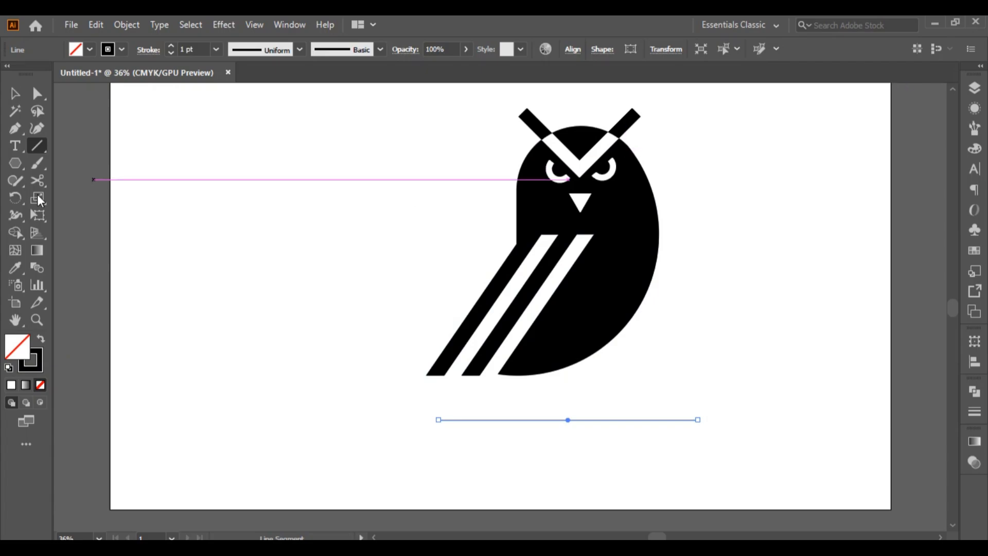
Draw a diagonal leg line from the body's lower edge down to the horizontal line and place a parallel copy to its right
{"action": "left_click", "coordinate": [33, 149]}
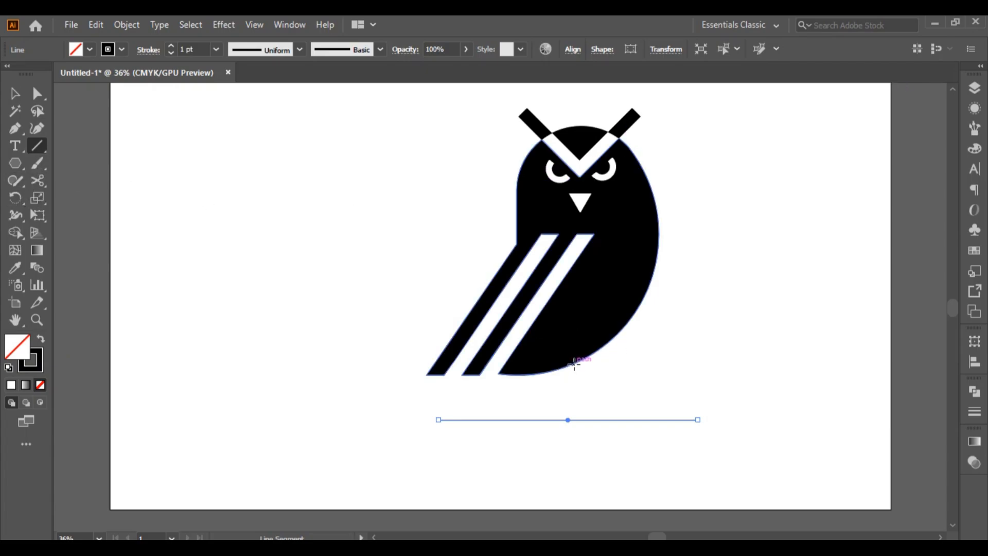
{"action": "left_click_drag", "start_coordinate": [574, 364], "coordinate": [614, 420]}
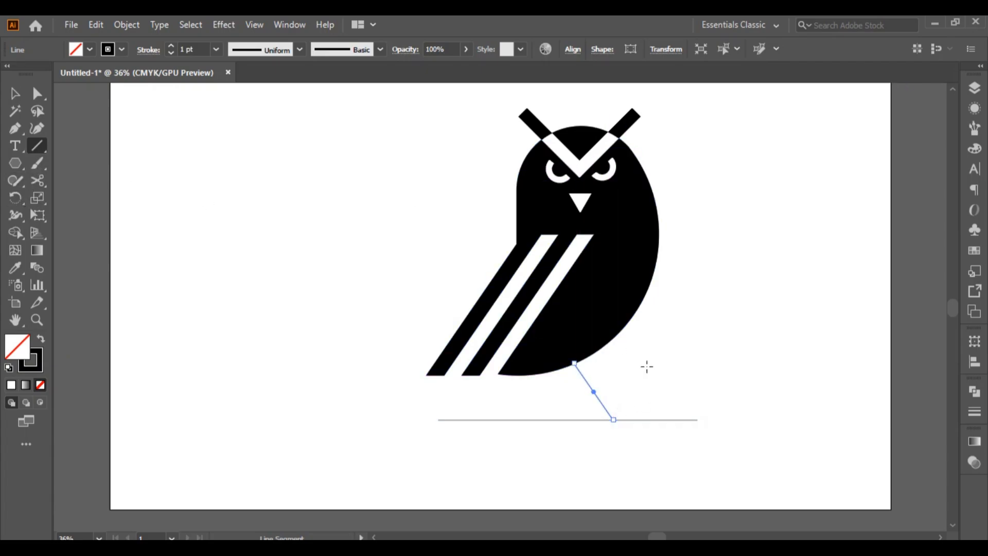
{"action": "left_click", "coordinate": [14, 93]}
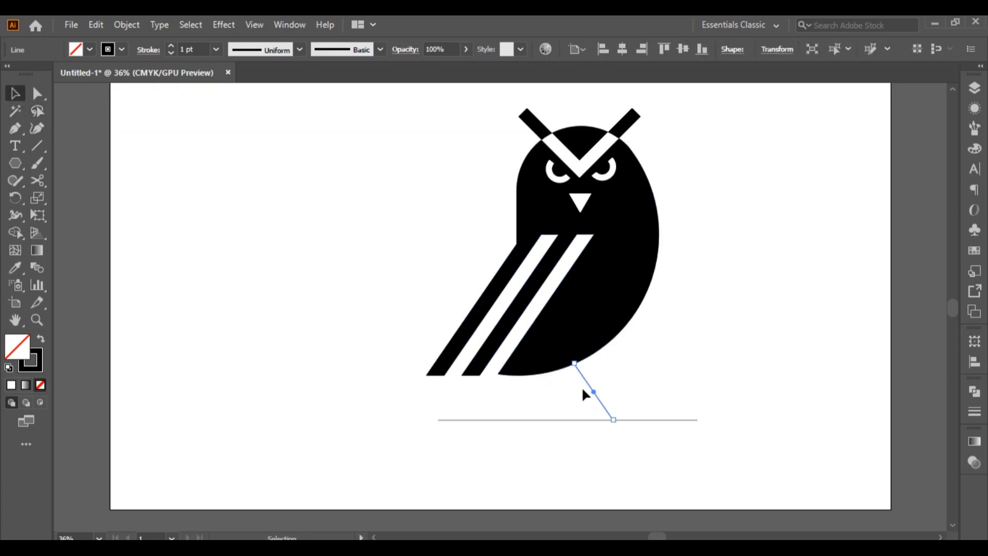
{"action": "left_click_drag", "start_coordinate": [591, 389], "coordinate": [647, 426]}
{"action": "left_click", "coordinate": [319, 291]}
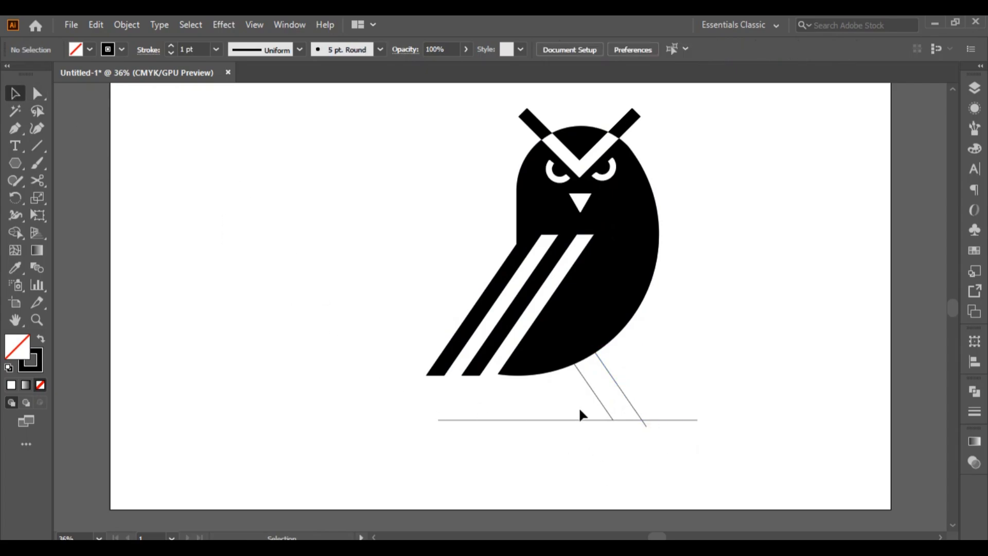
Increase the stroke weight of the horizontal line and both leg lines to 15 pt
{"action": "left_click_drag", "start_coordinate": [672, 466], "coordinate": [754, 466]}
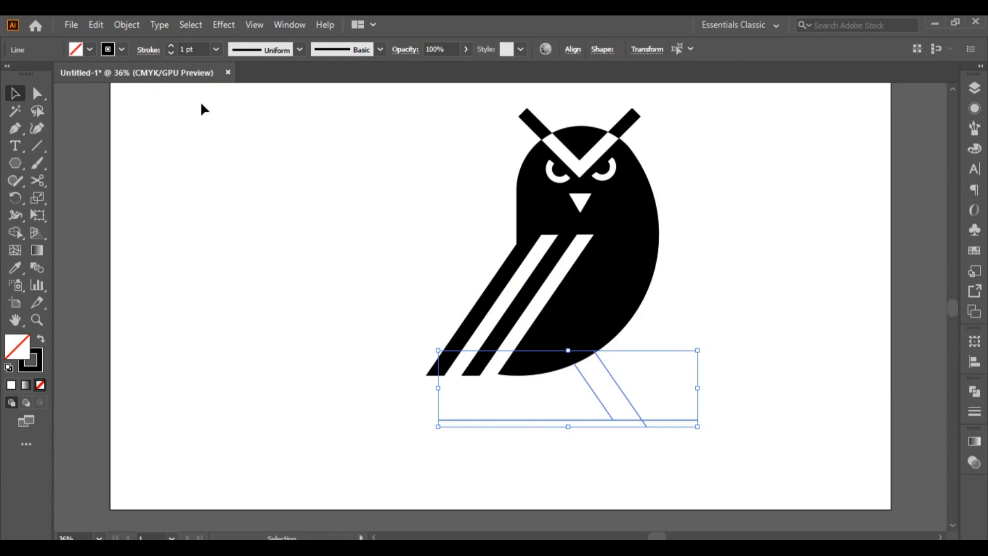
{"action": "left_click", "coordinate": [171, 47]}
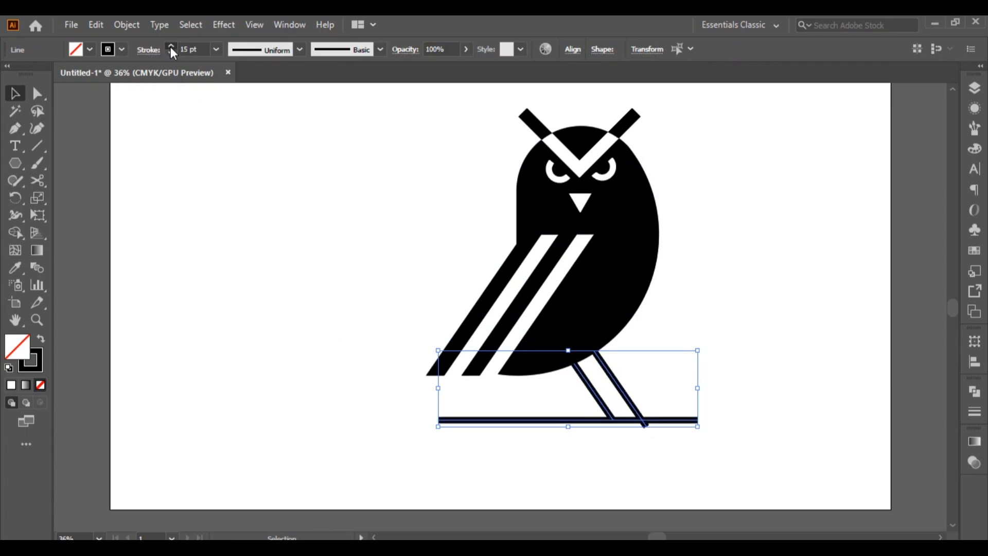
Set the stroke weight of the perch line and both leg lines to 25 pt
{"action": "left_click", "coordinate": [171, 47]}
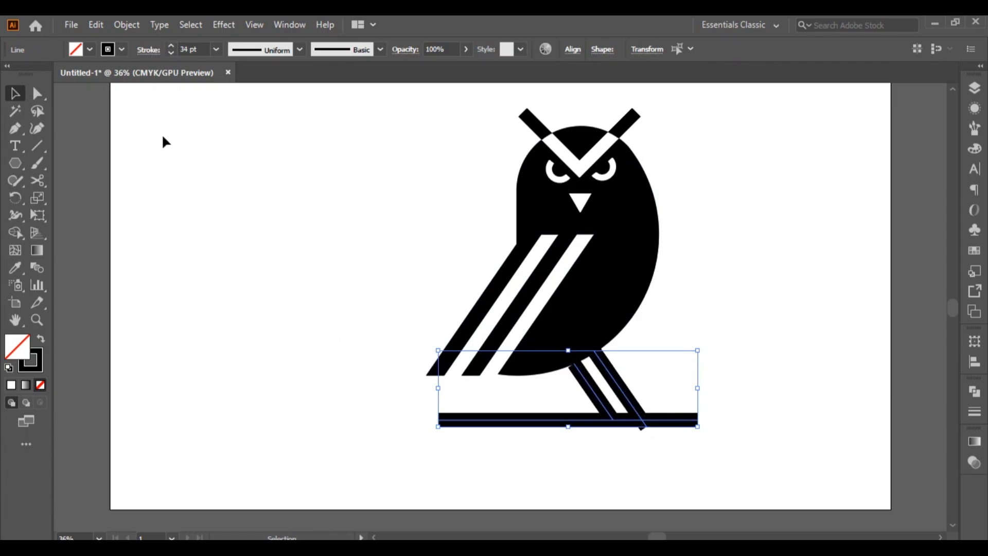
{"action": "left_click", "coordinate": [216, 49]}
{"action": "left_click", "coordinate": [215, 49]}
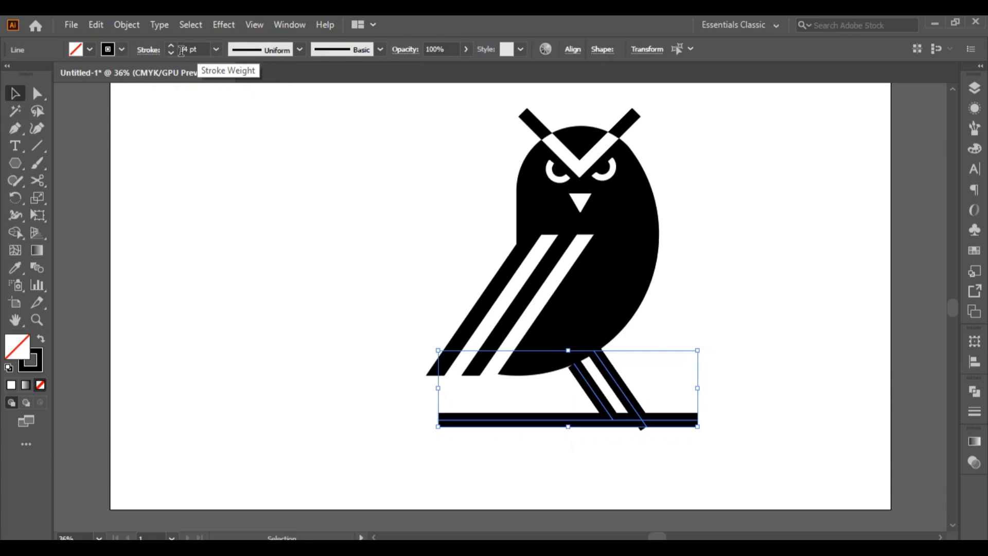
{"action": "left_click", "coordinate": [170, 52]}
{"action": "left_click", "coordinate": [171, 52]}
{"action": "left_click", "coordinate": [172, 52]}
{"action": "left_click", "coordinate": [172, 53]}
{"action": "left_click", "coordinate": [172, 53]}
{"action": "left_click", "coordinate": [172, 52]}
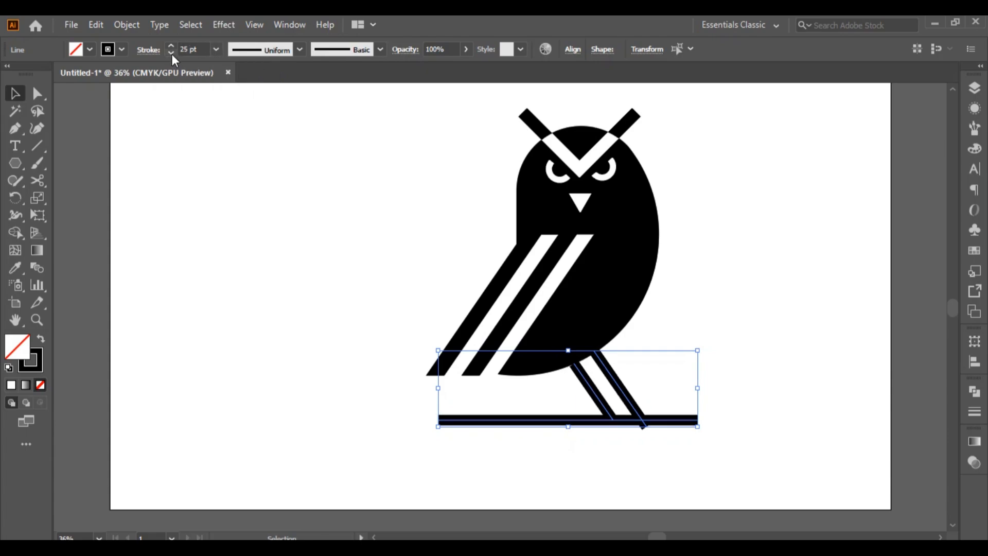
{"action": "left_click", "coordinate": [193, 184]}
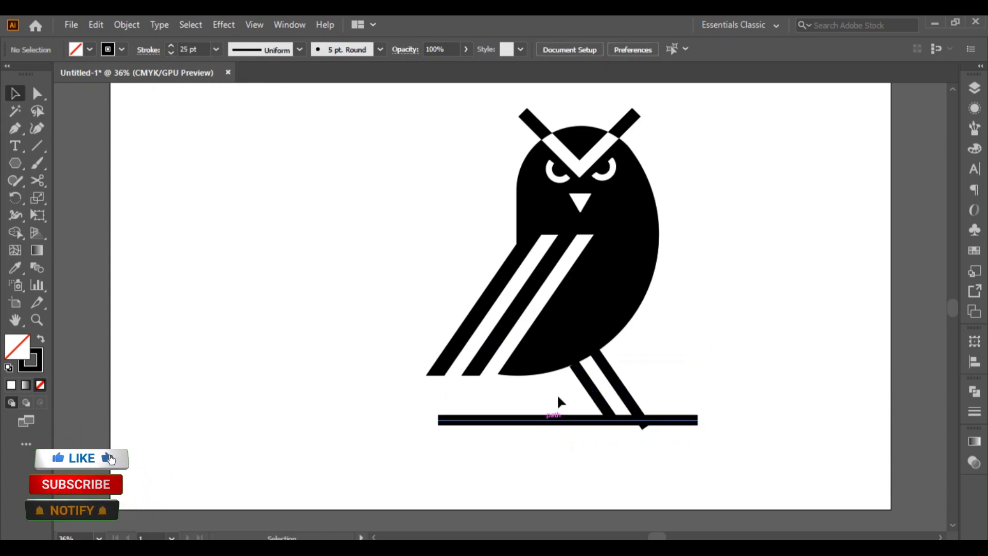
Trim off the end of the right leg that sticks out below the perch line with the Shape Builder tool
{"action": "left_click_drag", "start_coordinate": [557, 393], "coordinate": [735, 442]}
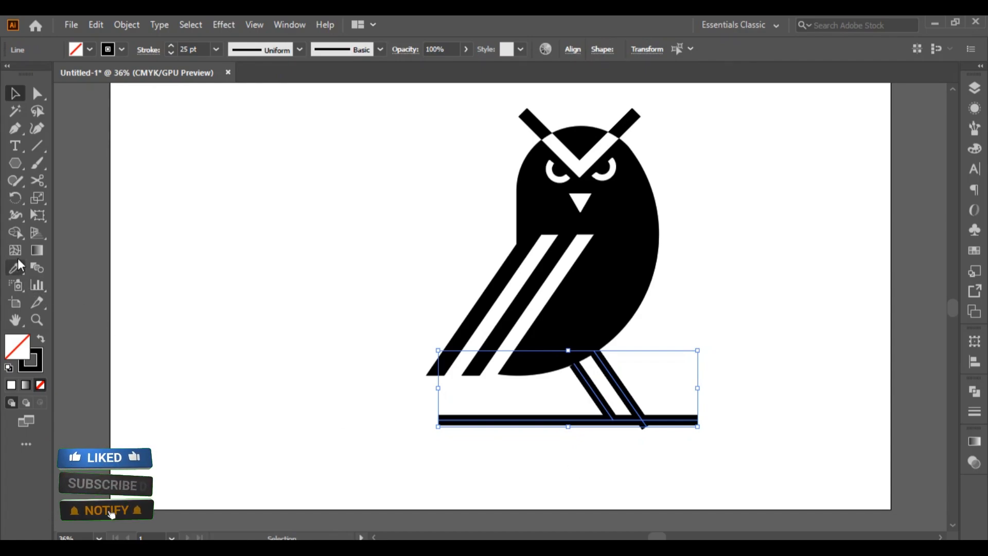
{"action": "left_click", "coordinate": [15, 233]}
{"action": "left_click", "coordinate": [644, 426], "text": "alt"}
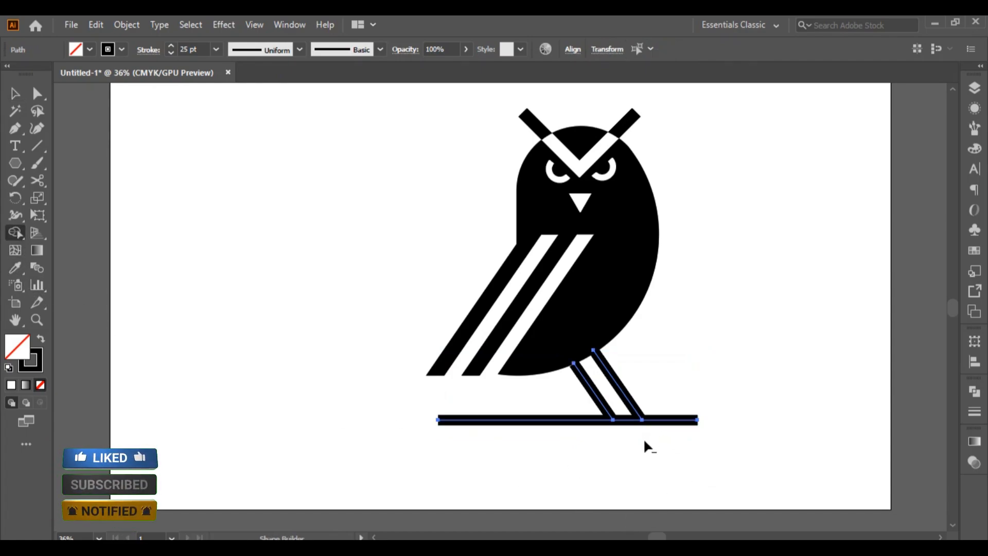
{"action": "left_click", "coordinate": [15, 93]}
{"action": "left_click", "coordinate": [190, 214]}
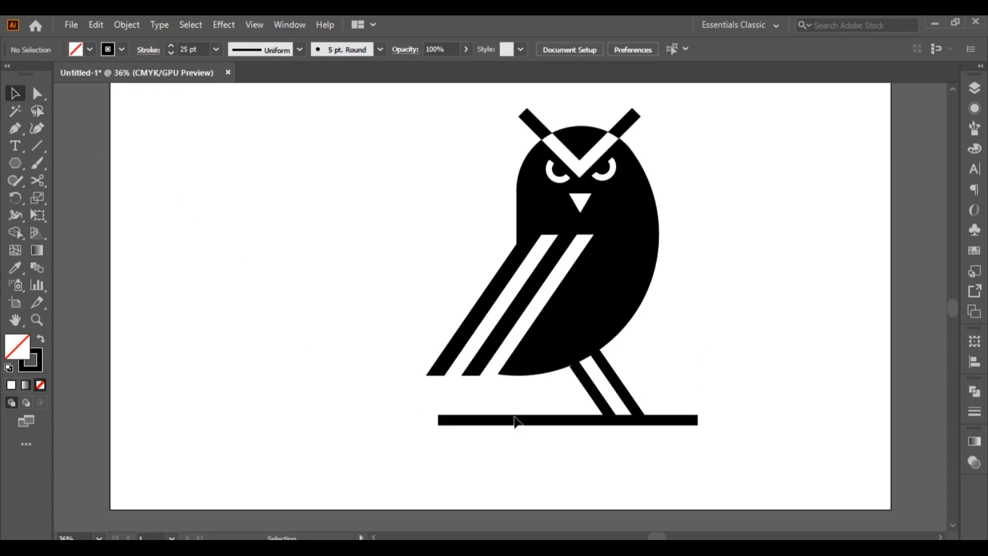
Give the horizontal perch line's stroke round caps
{"action": "left_click", "coordinate": [518, 423]}
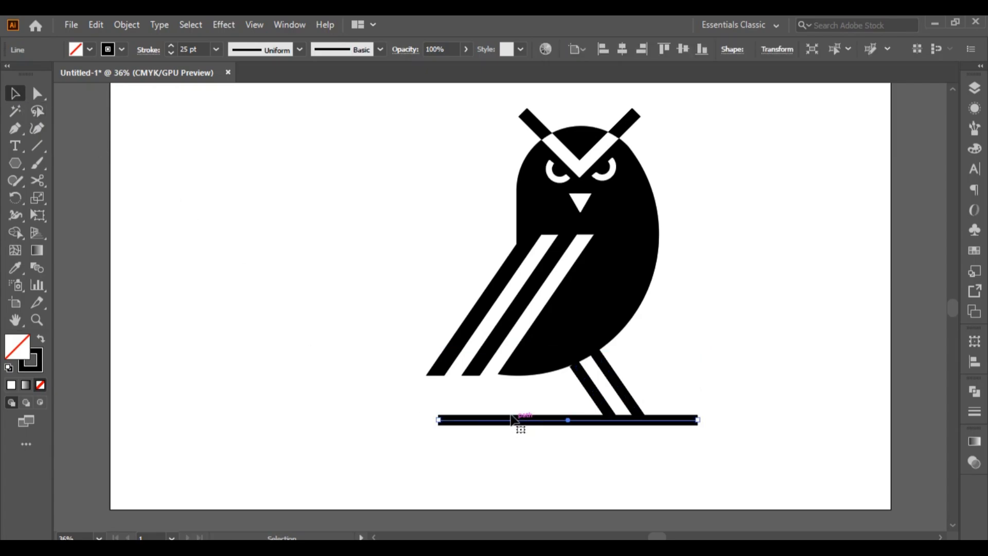
{"action": "left_click", "coordinate": [145, 52]}
{"action": "left_click", "coordinate": [72, 87]}
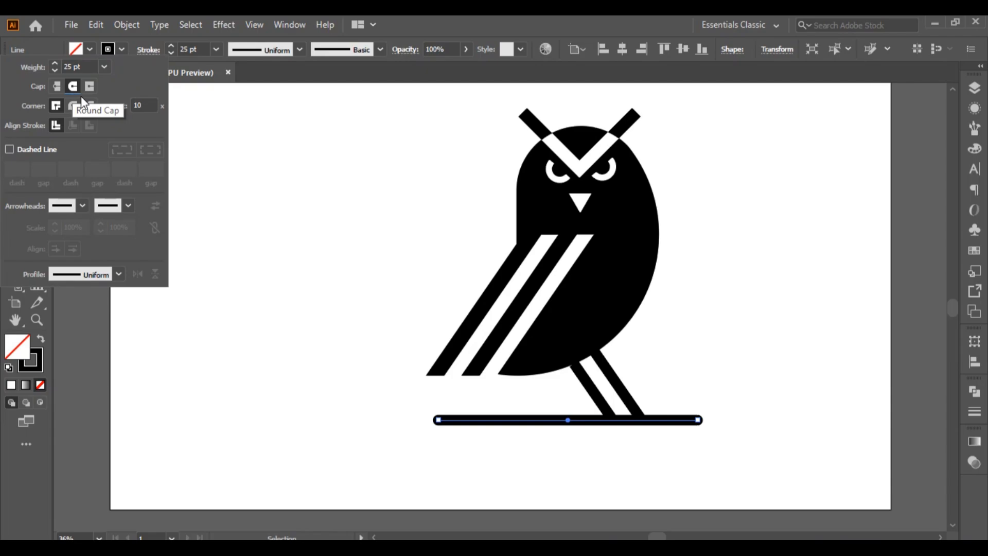
{"action": "left_click", "coordinate": [277, 241]}
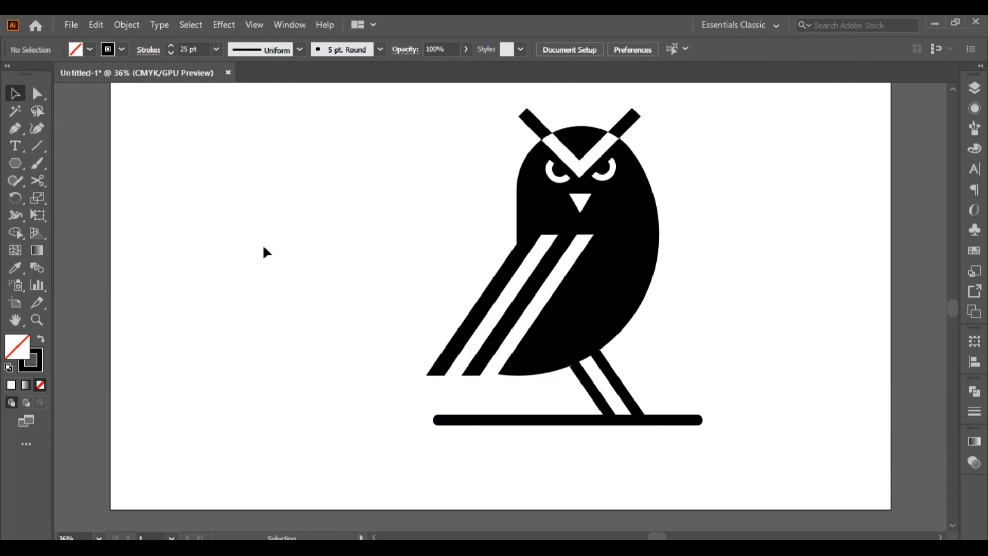
Group the whole owl artwork together with its legs and perch
{"action": "left_click_drag", "start_coordinate": [353, 110], "coordinate": [737, 444]}
{"action": "right_click", "coordinate": [624, 256]}
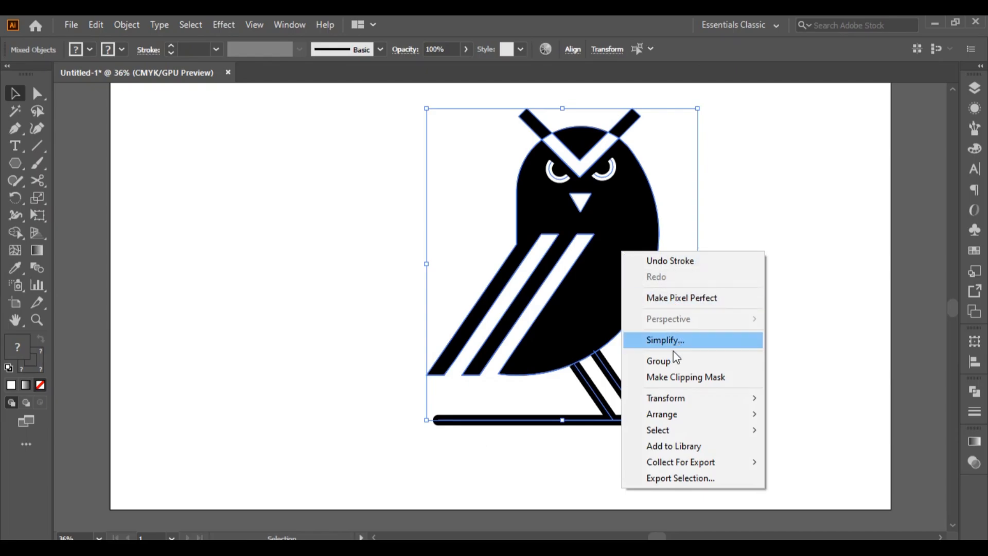